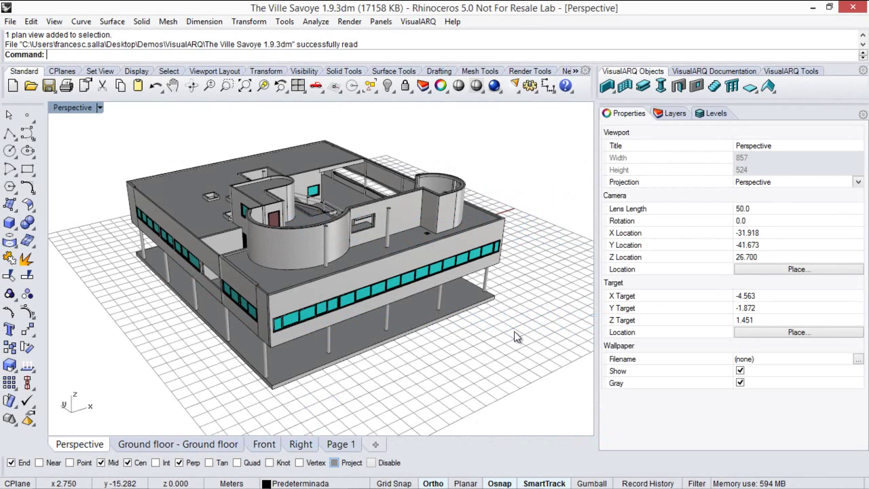
Start a new VisualARQ plan view from the Documentation tools, with Standard offered as its style.
{"action": "right_click_drag", "start_coordinate": [449, 242], "coordinate": [400, 251], "text": "shift"}
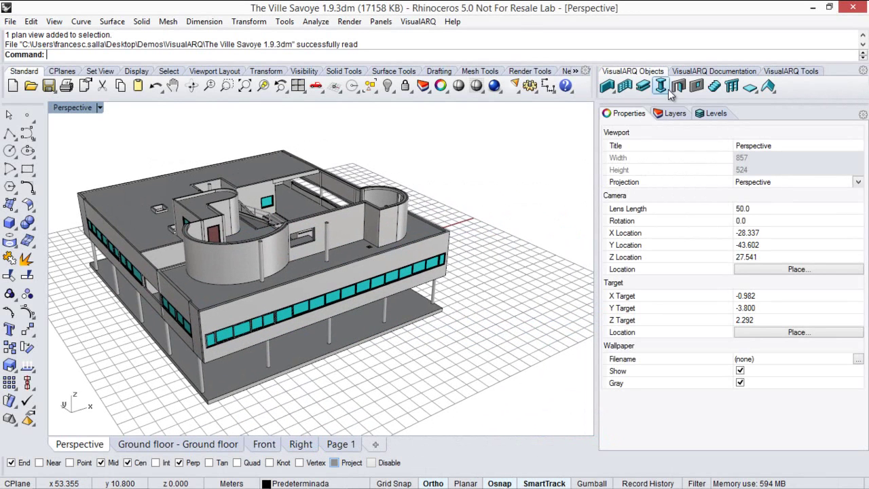
{"action": "left_click", "coordinate": [703, 73]}
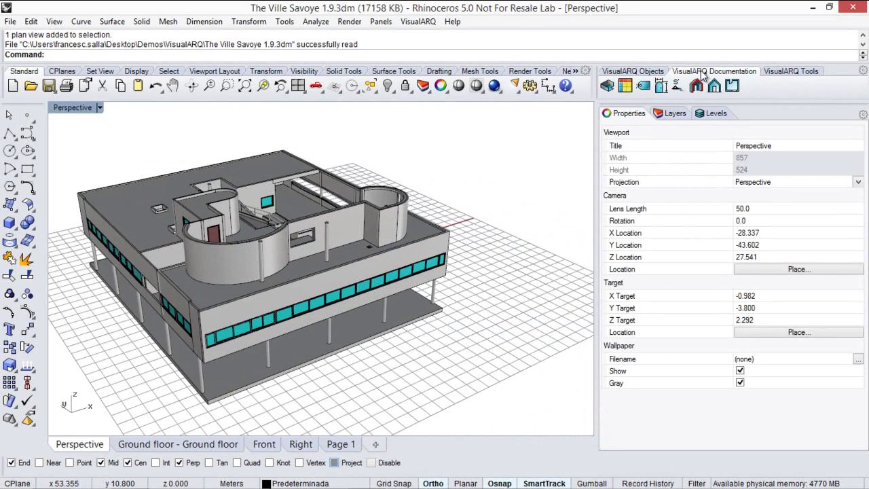
{"action": "left_click", "coordinate": [732, 86]}
{"action": "left_click_drag", "start_coordinate": [499, 166], "coordinate": [640, 140]}
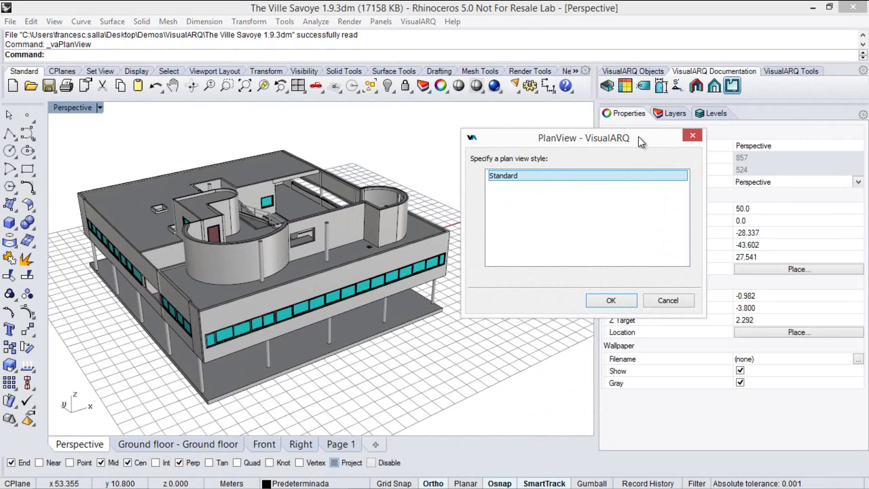
Accept the Standard plan view style and choose the Ground floor level.
{"action": "left_click", "coordinate": [612, 304]}
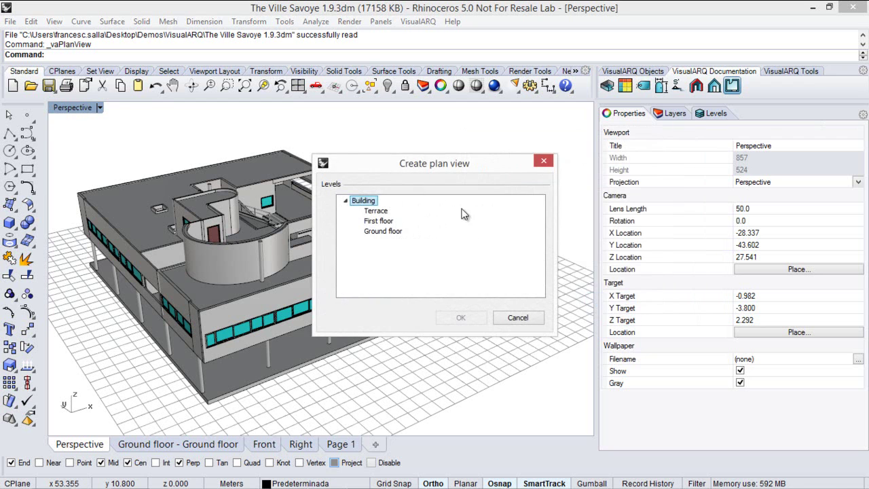
{"action": "left_click_drag", "start_coordinate": [457, 173], "coordinate": [493, 156]}
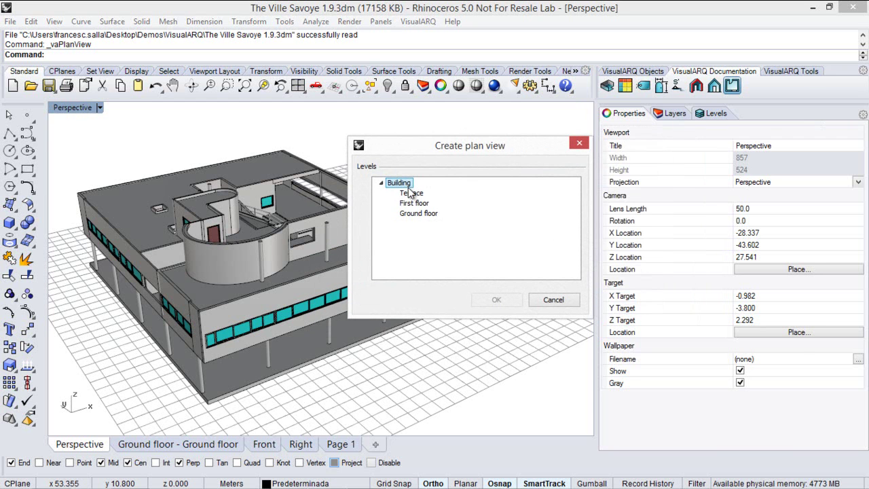
{"action": "left_click", "coordinate": [416, 215]}
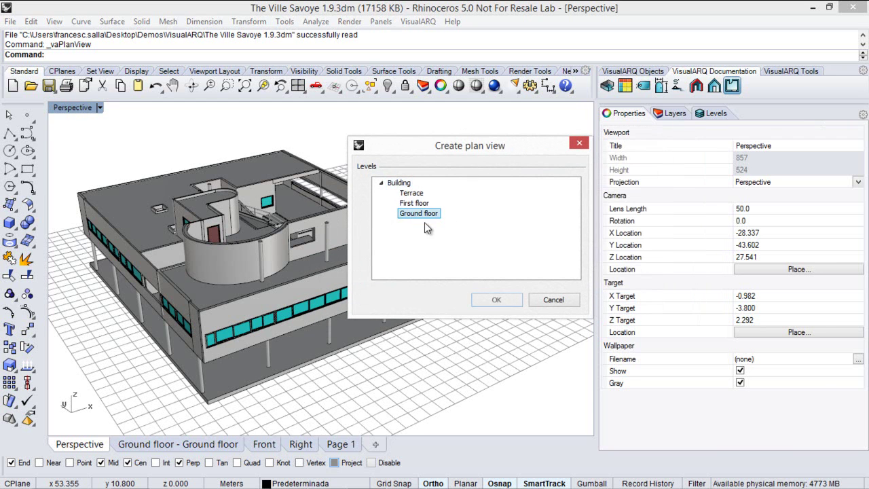
{"action": "left_click", "coordinate": [496, 299]}
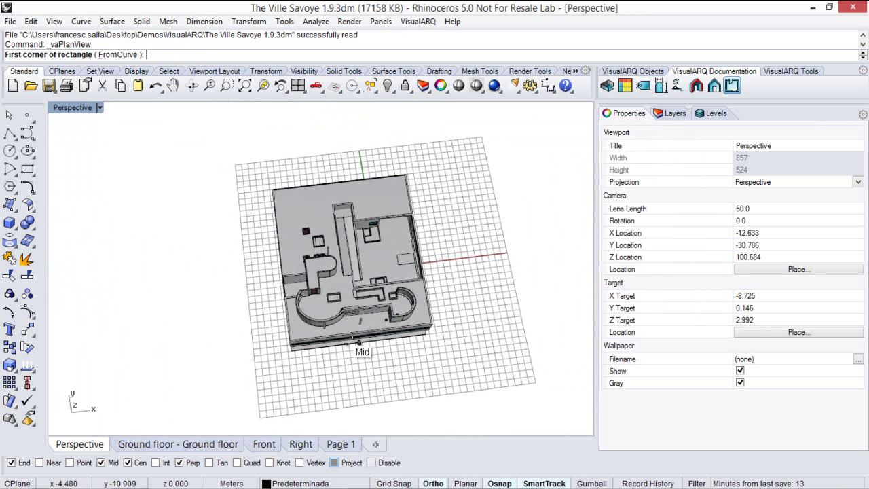
Draw the boundary rectangle around the house and place the plan view right of the model.
{"action": "left_click", "coordinate": [282, 358]}
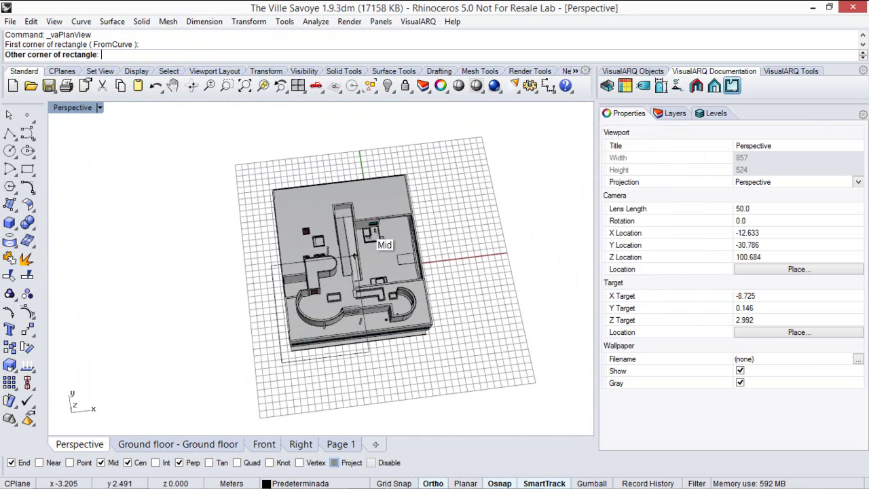
{"action": "right_click_drag", "start_coordinate": [435, 183], "coordinate": [424, 171]}
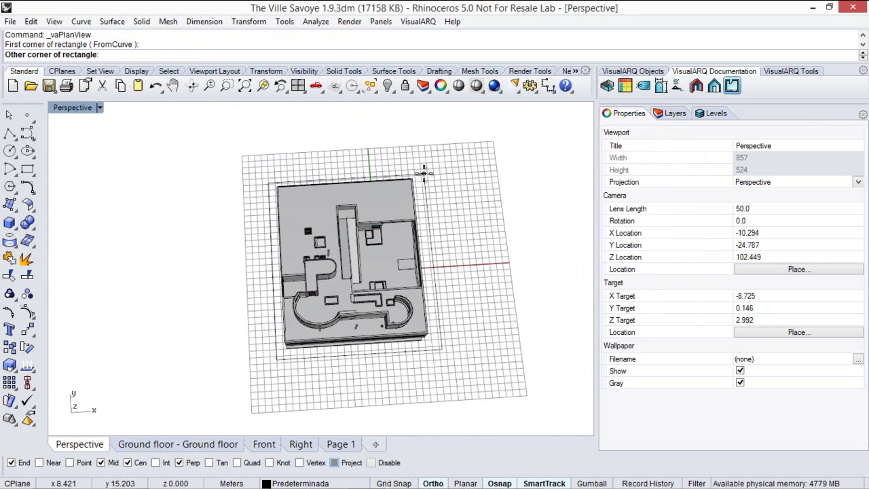
{"action": "left_click", "coordinate": [424, 171]}
{"action": "scroll", "coordinate": [434, 262], "scroll_direction": "down", "scroll_amount": 5}
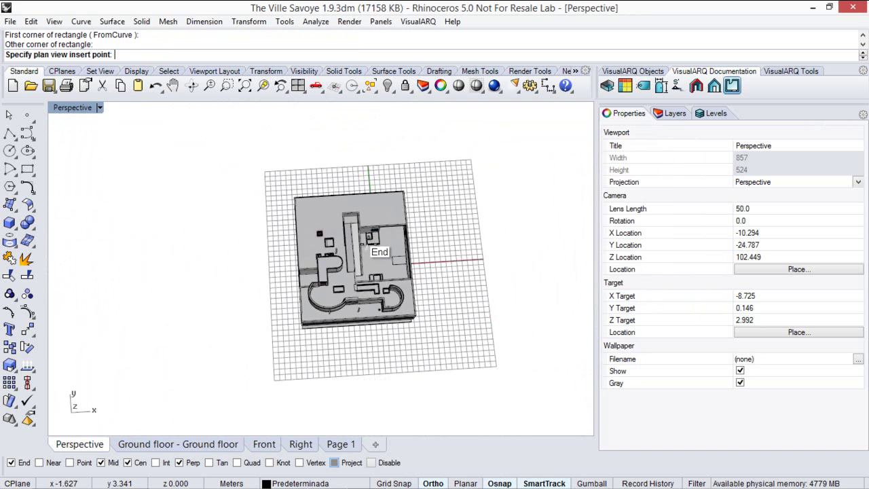
{"action": "scroll", "coordinate": [448, 267], "scroll_direction": "down", "scroll_amount": 2}
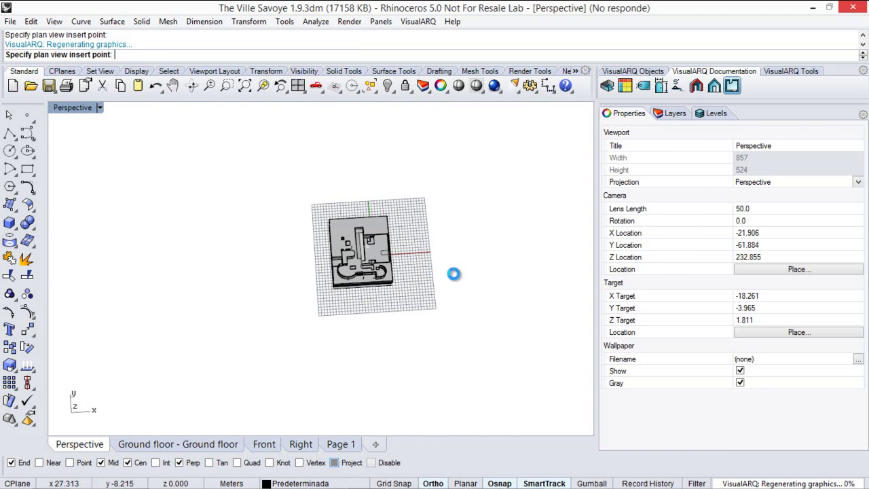
{"action": "left_click", "coordinate": [454, 274]}
{"action": "scroll", "coordinate": [514, 234], "scroll_direction": "up", "scroll_amount": 4}
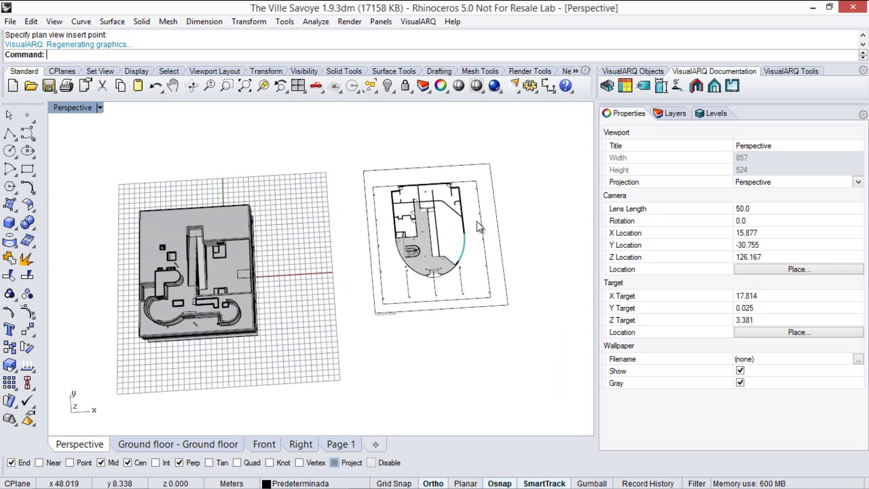
Zoom in and select the ground-floor plan view to check its properties.
{"action": "scroll", "coordinate": [475, 224], "scroll_direction": "up", "scroll_amount": 5}
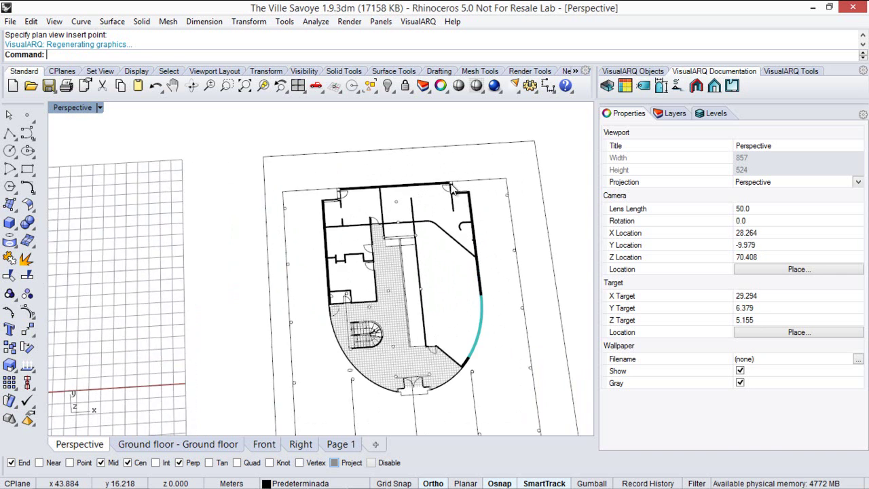
{"action": "scroll", "coordinate": [476, 224], "scroll_direction": "up", "scroll_amount": 2}
{"action": "left_click", "coordinate": [493, 241]}
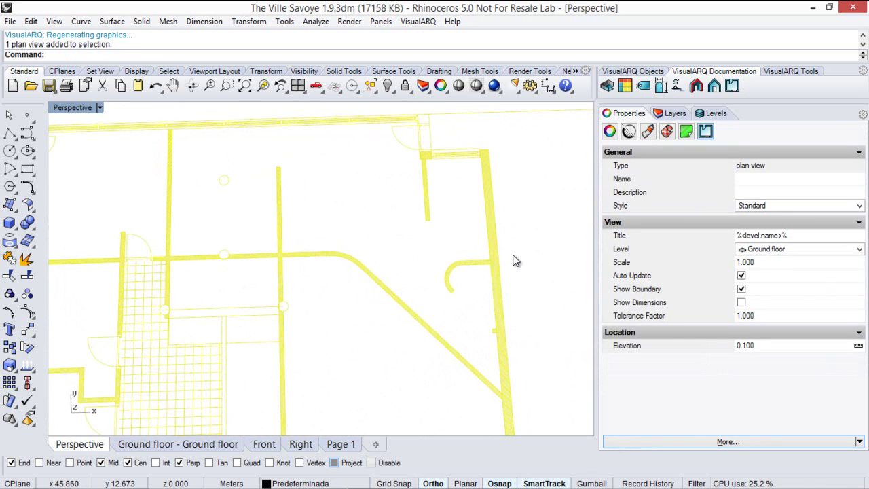
{"action": "key", "text": "Escape"}
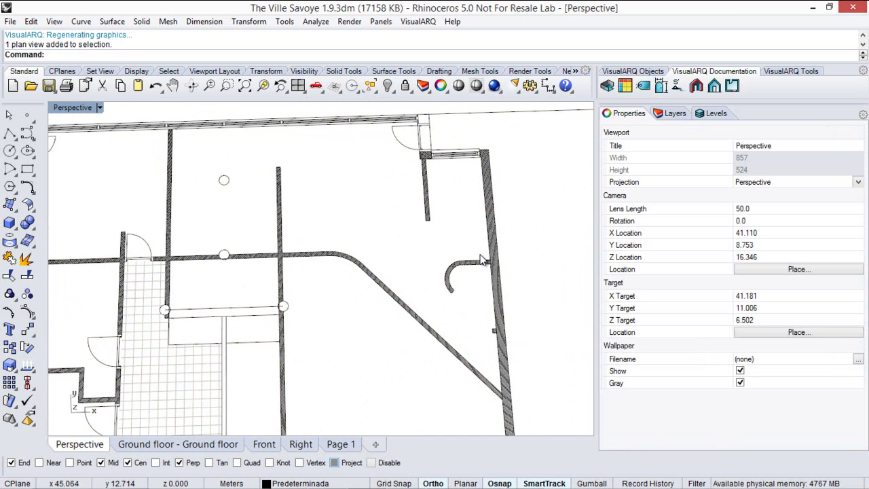
Zoom back out and undo the accidental move of the villa model.
{"action": "right_click_drag", "start_coordinate": [488, 282], "coordinate": [493, 301]}
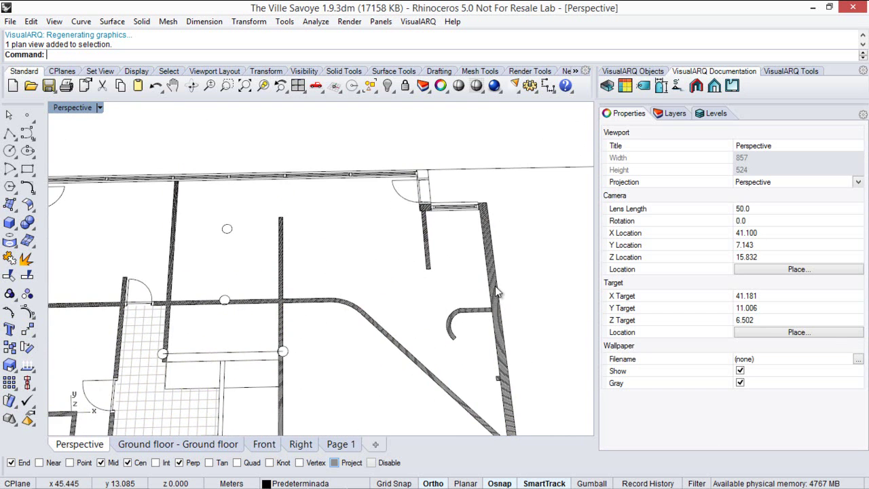
{"action": "scroll", "coordinate": [495, 291], "scroll_direction": "down", "scroll_amount": 10}
{"action": "scroll", "coordinate": [464, 271], "scroll_direction": "down", "scroll_amount": 1}
{"action": "scroll", "coordinate": [472, 314], "scroll_direction": "down", "scroll_amount": 1}
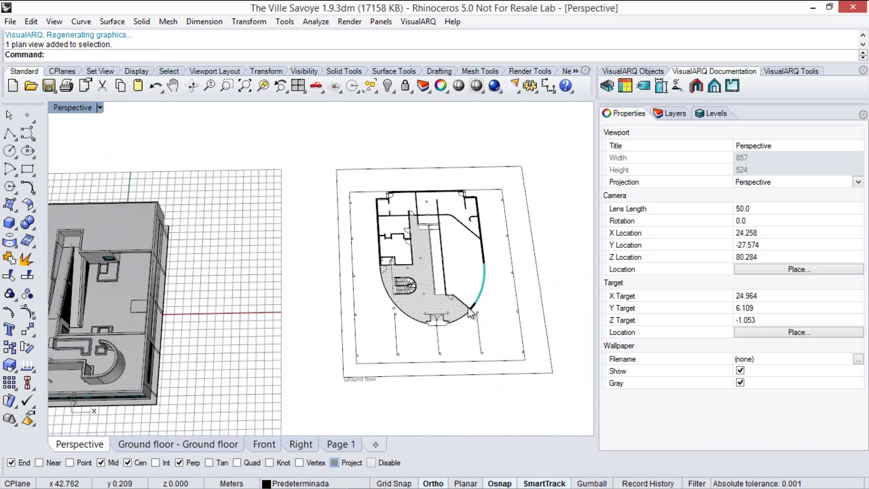
{"action": "key", "text": "ctrl+z"}
{"action": "scroll", "coordinate": [422, 392], "scroll_direction": "down", "scroll_amount": 4}
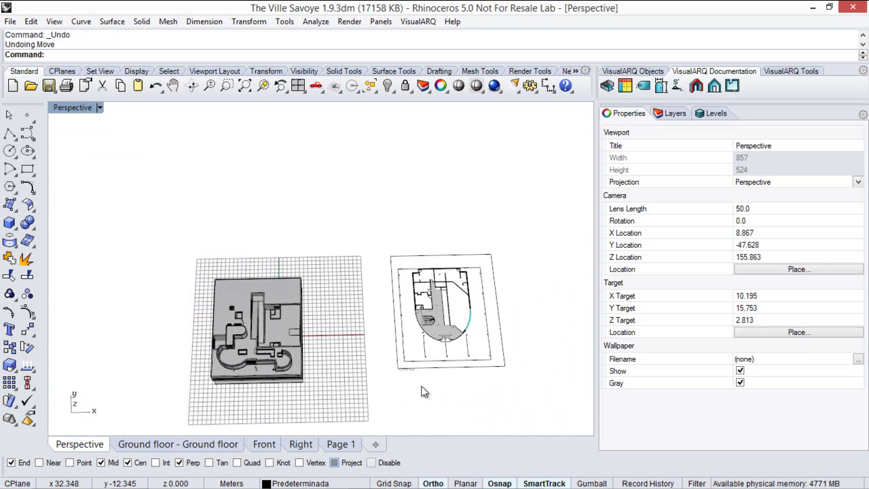
{"action": "right_click_drag", "start_coordinate": [416, 355], "coordinate": [415, 349]}
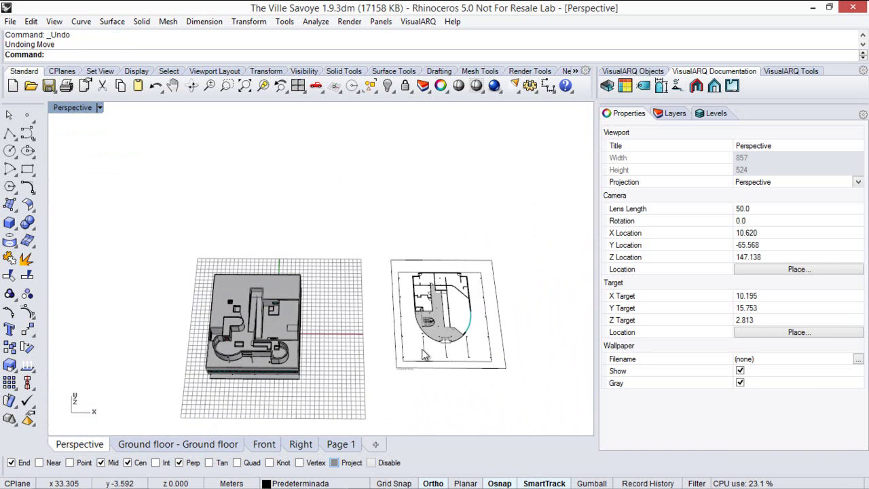
{"action": "left_click", "coordinate": [505, 361]}
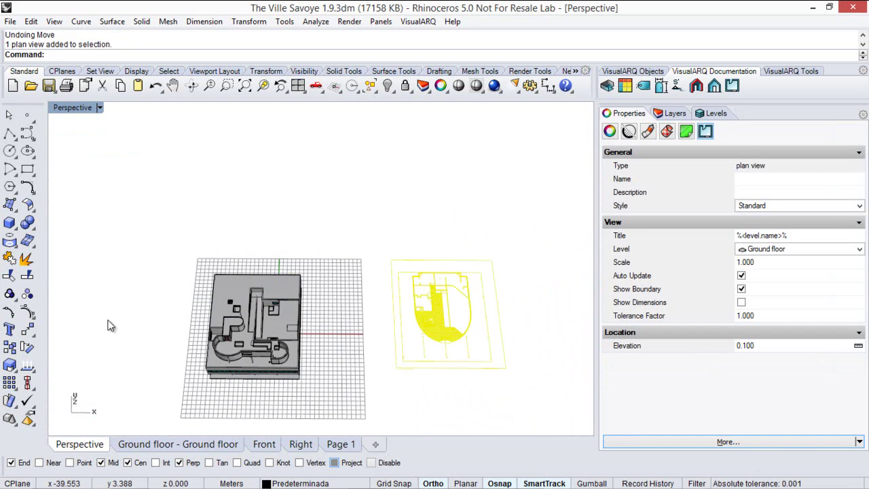
{"action": "left_click", "coordinate": [27, 311]}
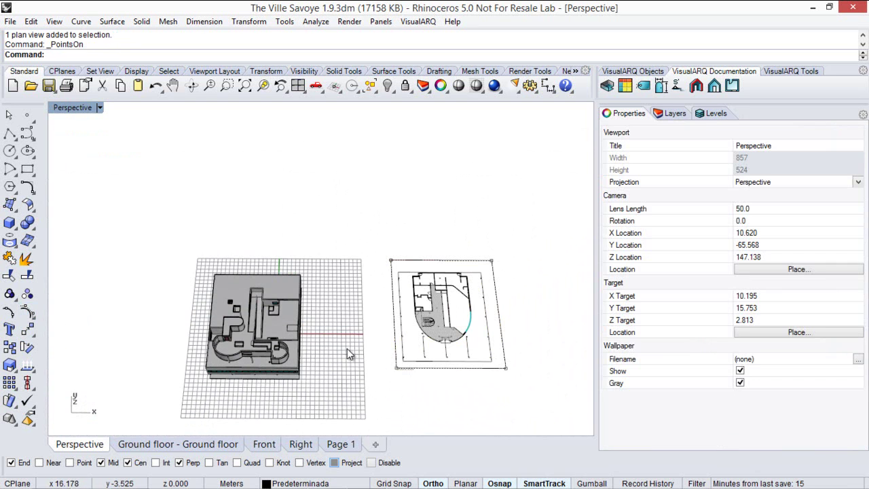
{"action": "left_click", "coordinate": [392, 261]}
{"action": "left_click_drag", "start_coordinate": [396, 365], "coordinate": [441, 368]}
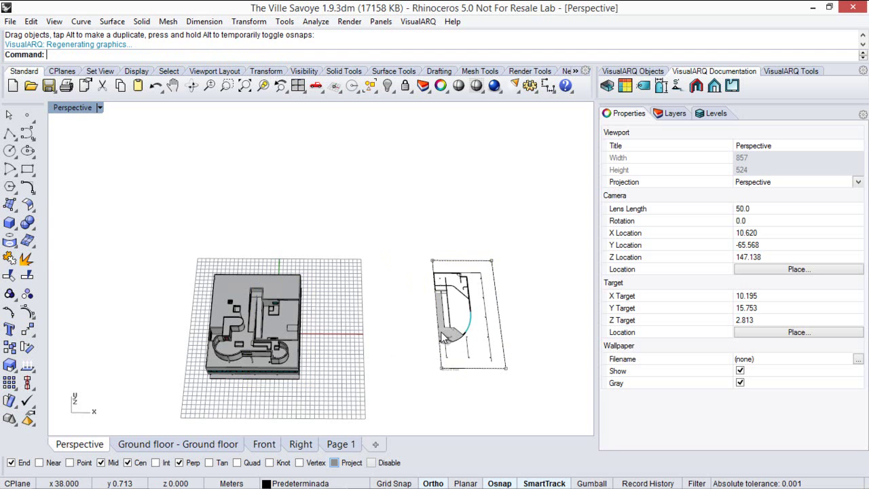
{"action": "left_click", "coordinate": [155, 85]}
{"action": "key", "text": "Escape"}
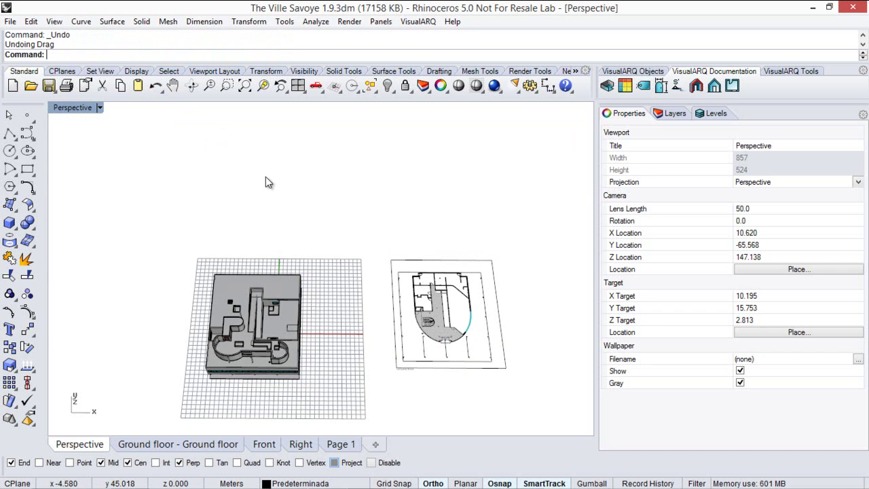
{"action": "right_click_drag", "start_coordinate": [447, 239], "coordinate": [364, 231], "text": "shift"}
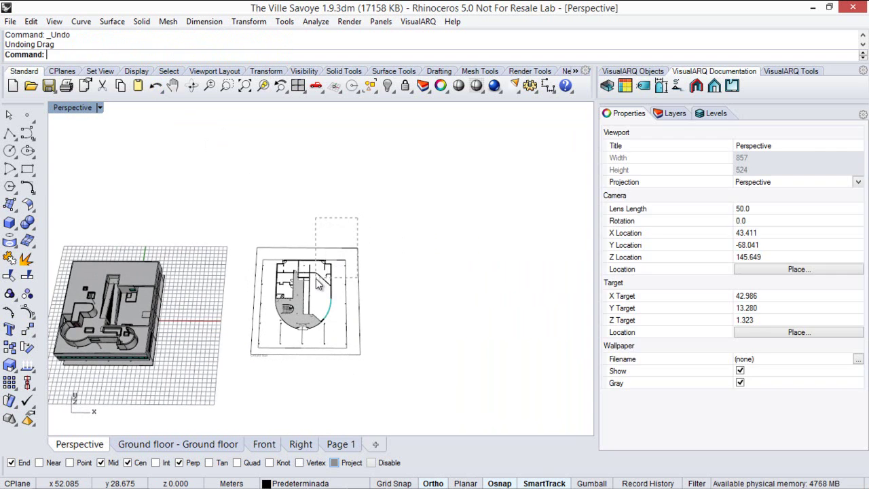
Copy the ground-floor plan view twice to the right, making three plans in a row.
{"action": "left_click", "coordinate": [319, 284]}
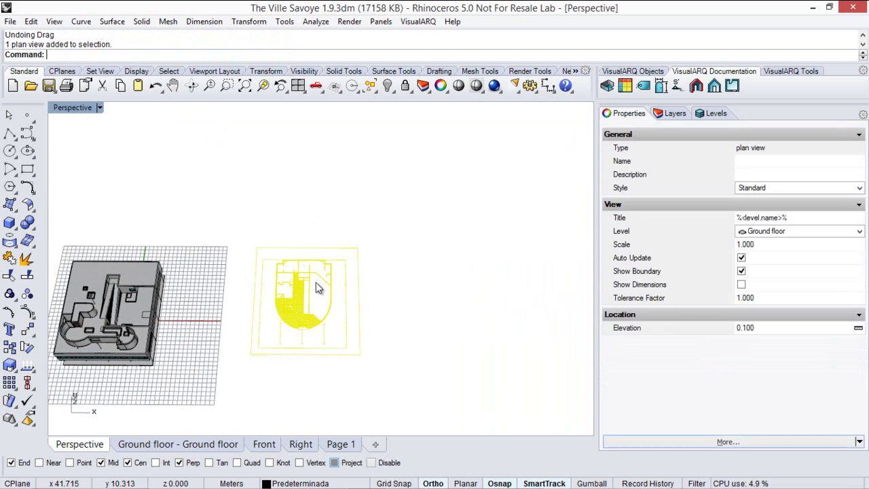
{"action": "left_click", "coordinate": [9, 347]}
{"action": "left_click", "coordinate": [249, 380]}
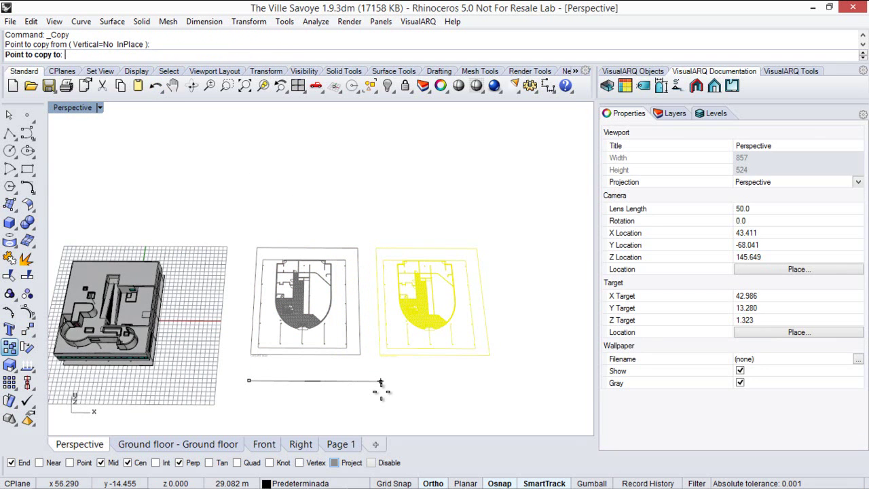
{"action": "left_click", "coordinate": [381, 392]}
{"action": "left_click", "coordinate": [504, 399]}
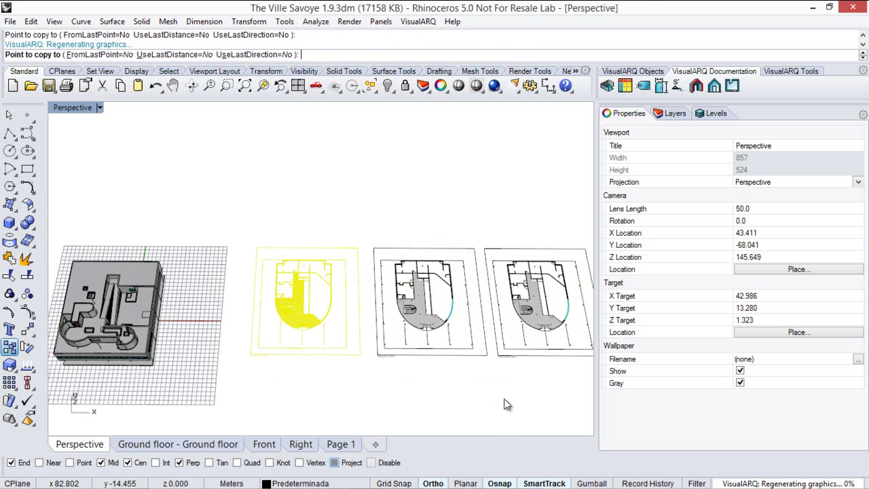
{"action": "key", "text": "Return"}
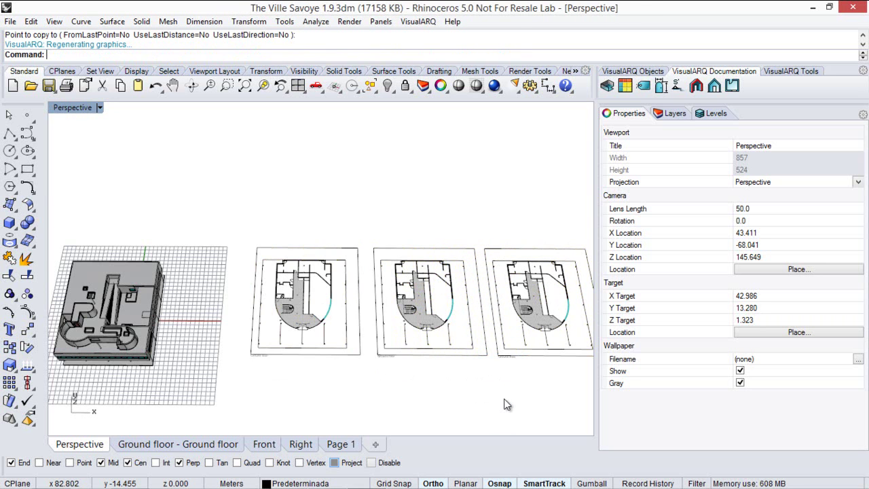
{"action": "right_click_drag", "start_coordinate": [517, 396], "coordinate": [460, 396], "text": "shift"}
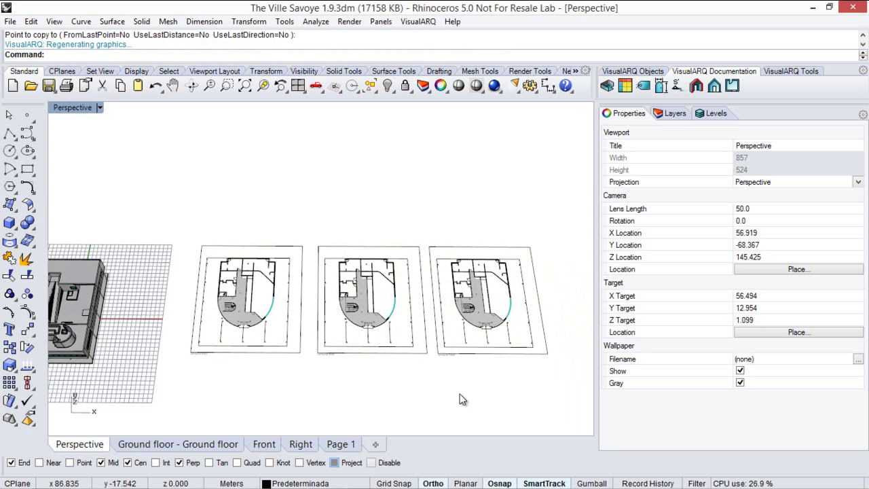
Change the middle plan view's Level from Ground floor to First floor.
{"action": "left_click", "coordinate": [387, 351]}
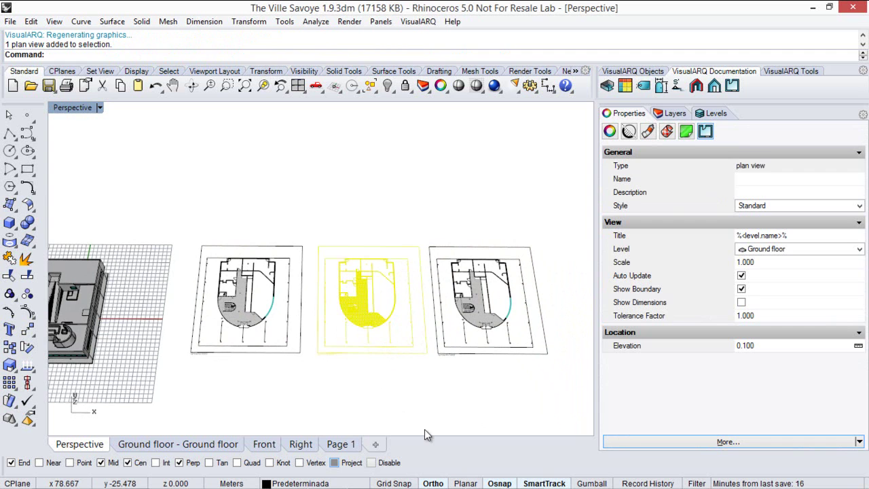
{"action": "right_click_drag", "start_coordinate": [424, 407], "coordinate": [372, 282]}
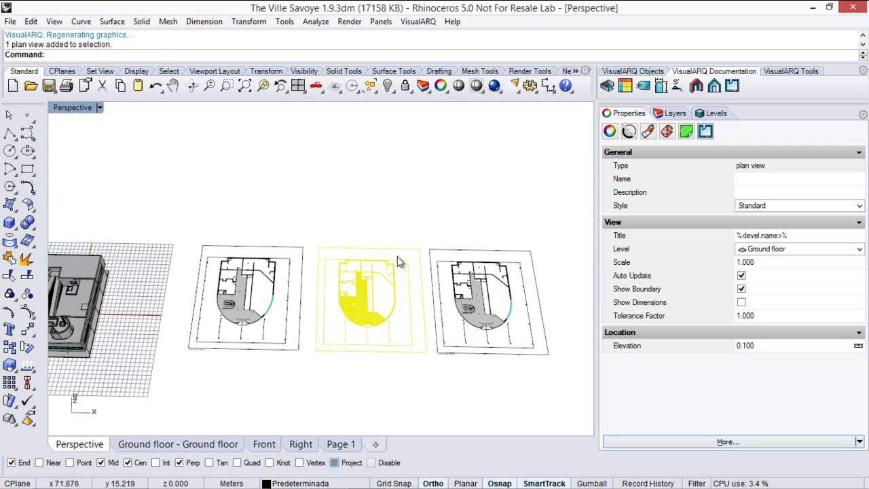
{"action": "left_click", "coordinate": [813, 248]}
{"action": "left_click", "coordinate": [773, 271]}
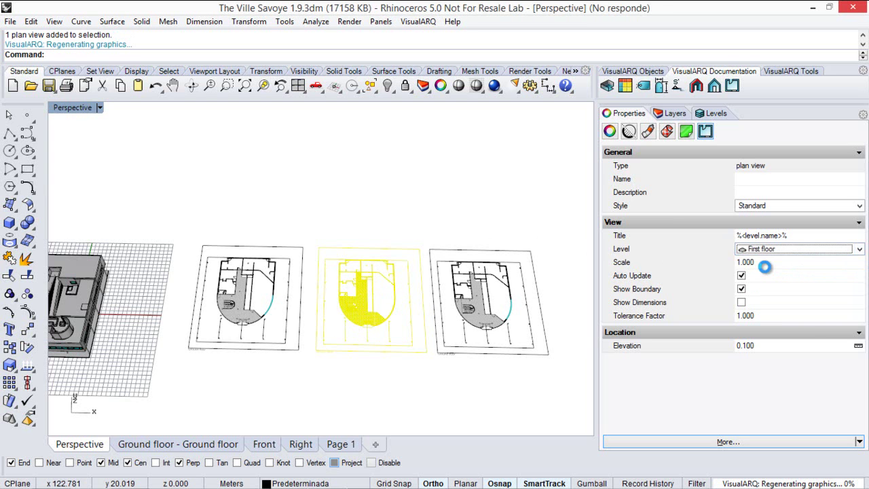
{"action": "left_click", "coordinate": [550, 379]}
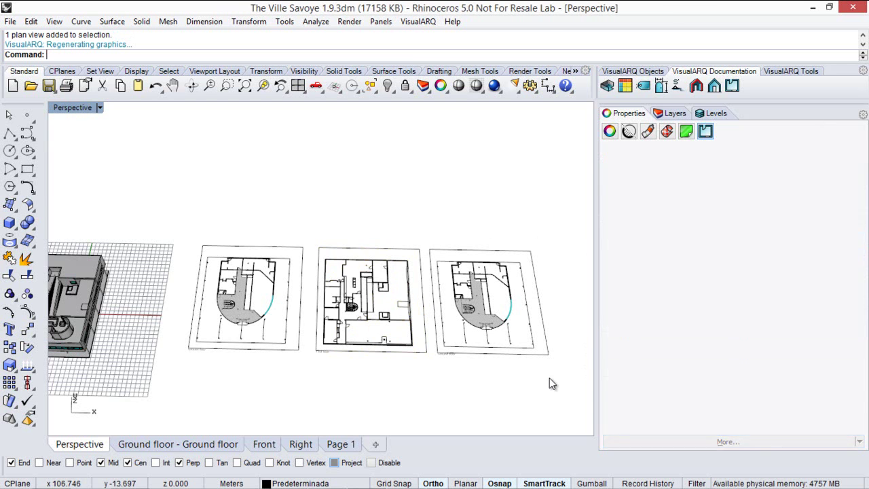
Set the right plan view's Level to Terrace.
{"action": "left_click", "coordinate": [502, 320]}
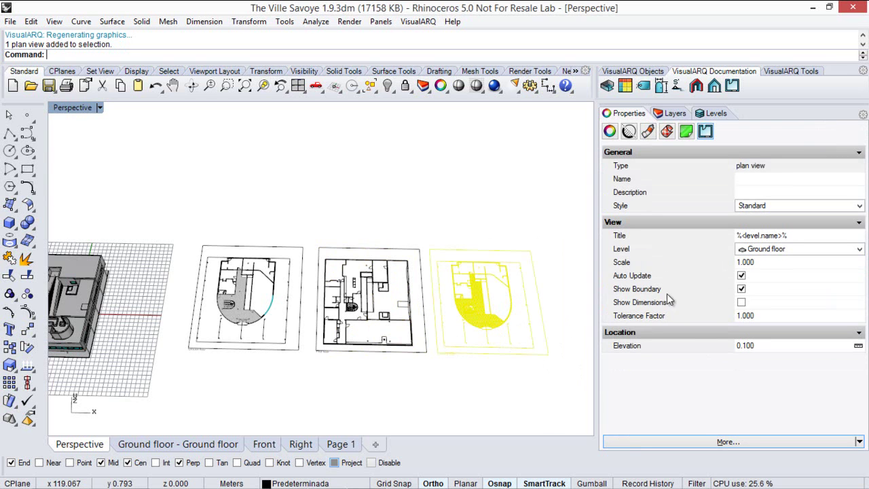
{"action": "left_click", "coordinate": [791, 249]}
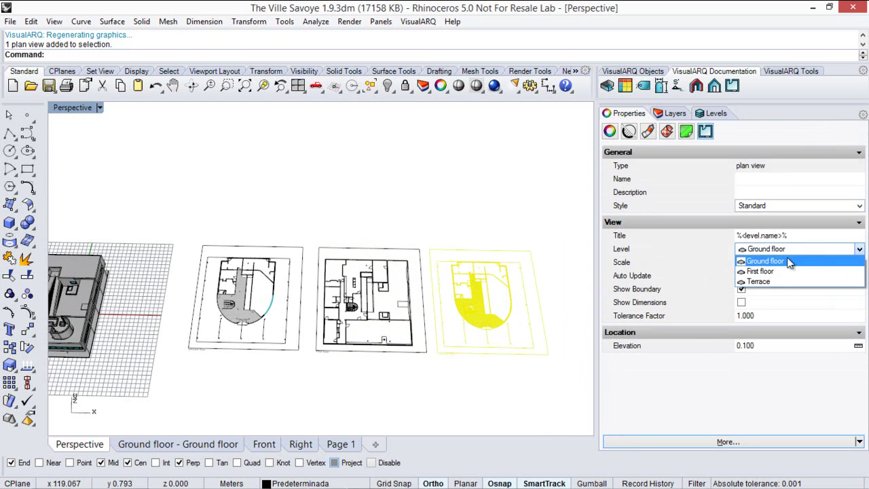
{"action": "left_click", "coordinate": [766, 285]}
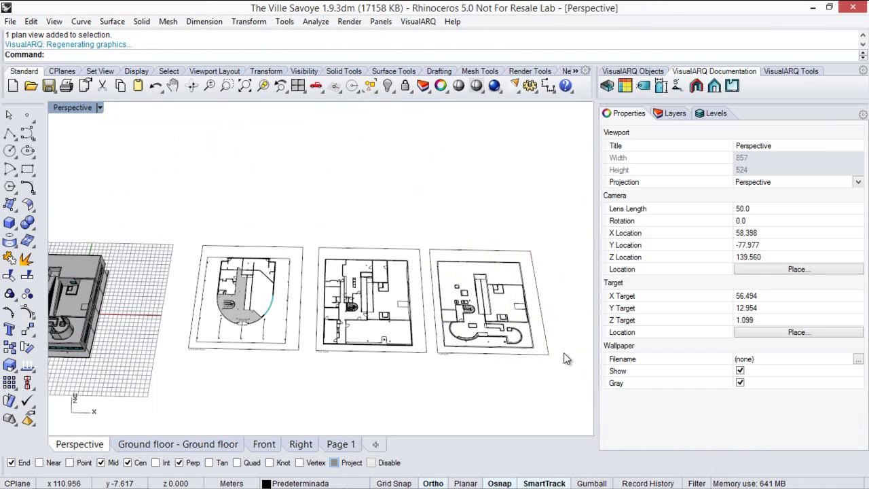
Turn off Show Boundary for the Terrace plan view.
{"action": "left_click", "coordinate": [528, 345]}
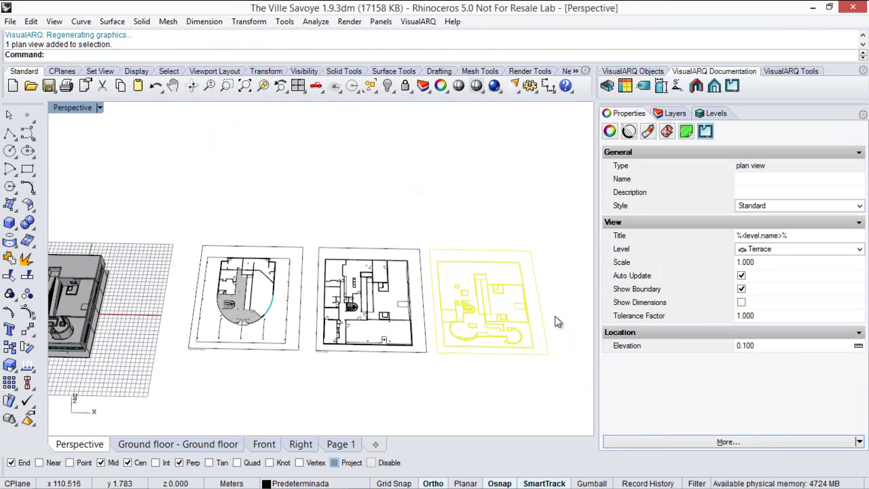
{"action": "scroll", "coordinate": [457, 315], "scroll_direction": "up", "scroll_amount": 3}
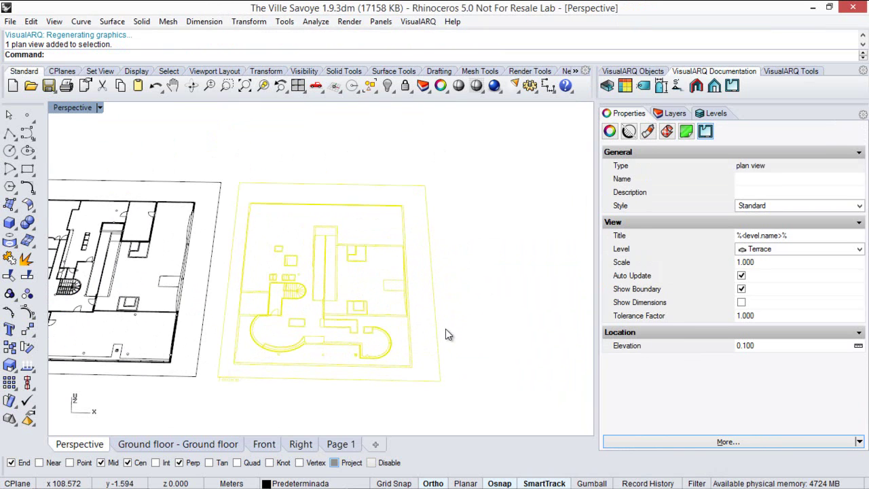
{"action": "scroll", "coordinate": [352, 352], "scroll_direction": "up", "scroll_amount": 3}
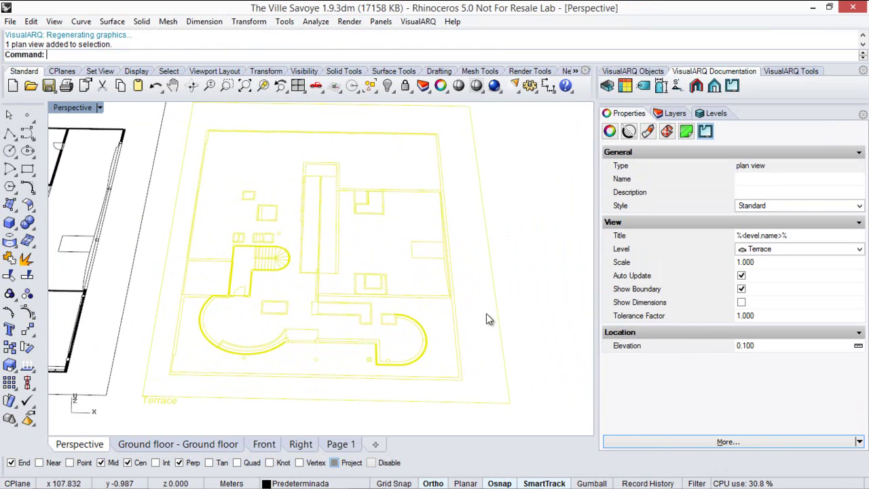
{"action": "left_click", "coordinate": [741, 289]}
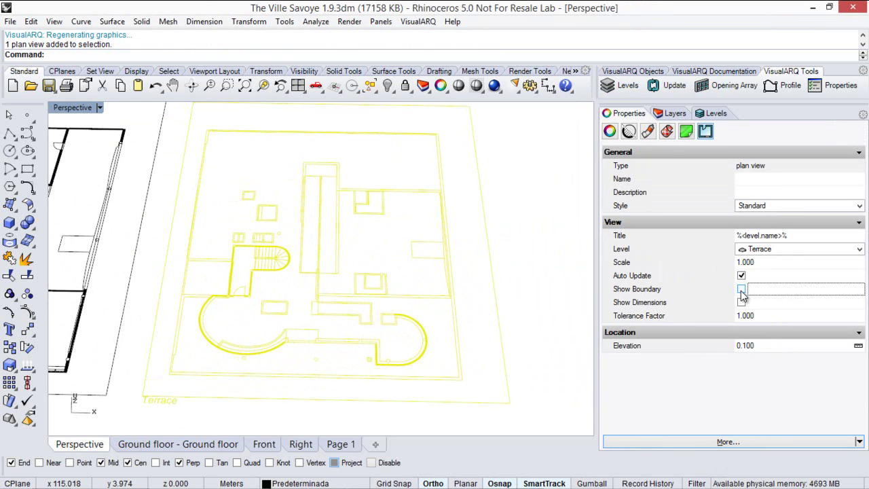
Append ' floor' after %<level.name>% in the plan view title so it reads 'Terrace floor'.
{"action": "left_click", "coordinate": [794, 236]}
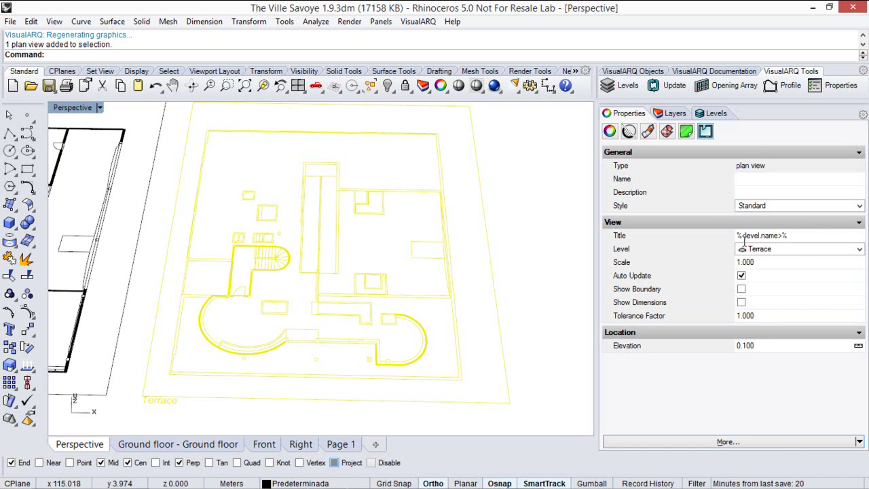
{"action": "left_click", "coordinate": [719, 114]}
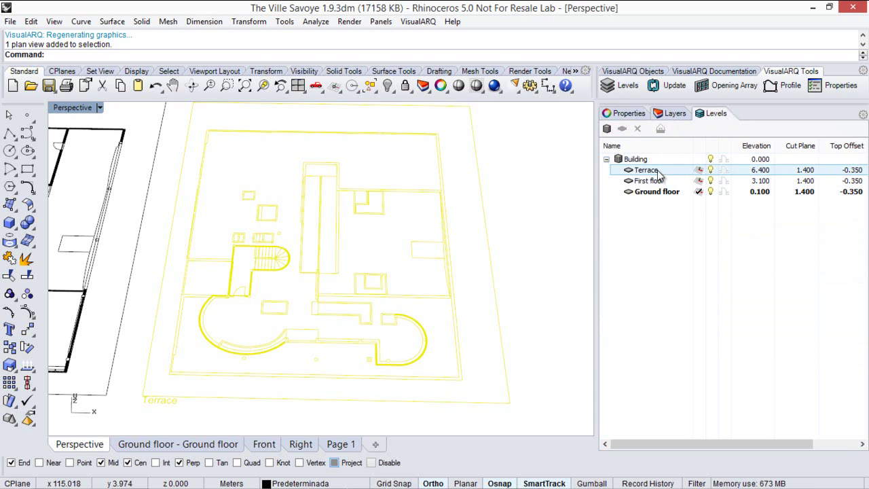
{"action": "left_click", "coordinate": [628, 116]}
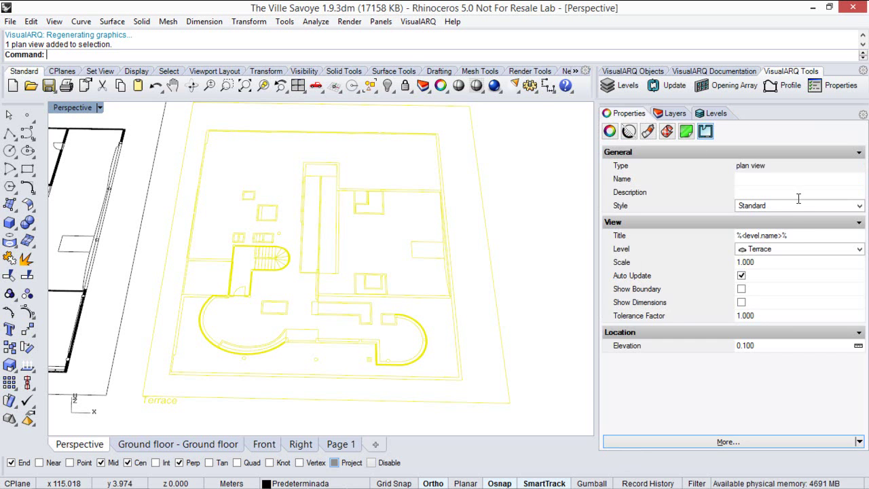
{"action": "left_click", "coordinate": [798, 235]}
{"action": "type", "text": "floor"}
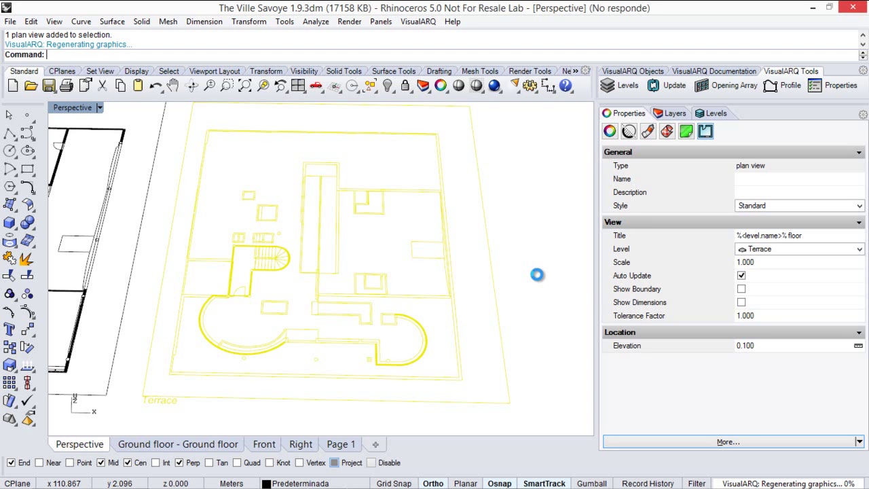
{"action": "left_click", "coordinate": [538, 280]}
{"action": "right_click_drag", "start_coordinate": [411, 286], "coordinate": [466, 296], "text": "shift"}
{"action": "scroll", "coordinate": [439, 293], "scroll_direction": "down", "scroll_amount": 2}
{"action": "left_click", "coordinate": [465, 304]}
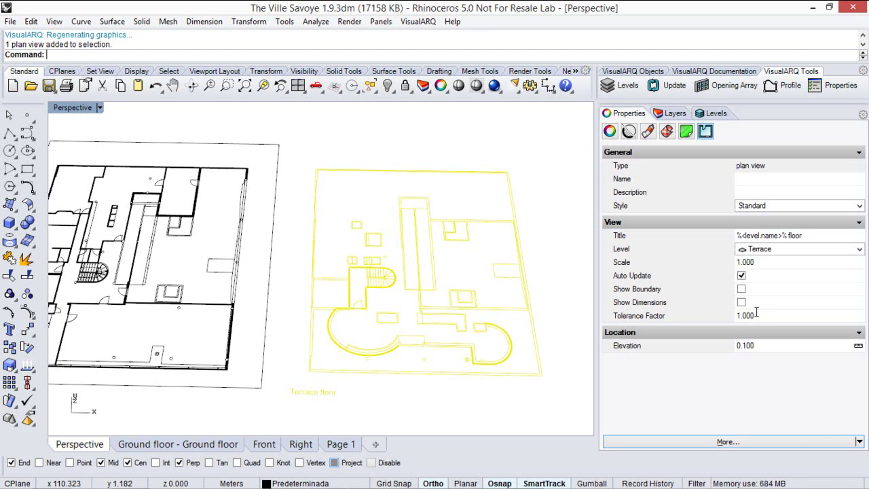
{"action": "left_click", "coordinate": [536, 283]}
{"action": "scroll", "coordinate": [268, 320], "scroll_direction": "down", "scroll_amount": 5}
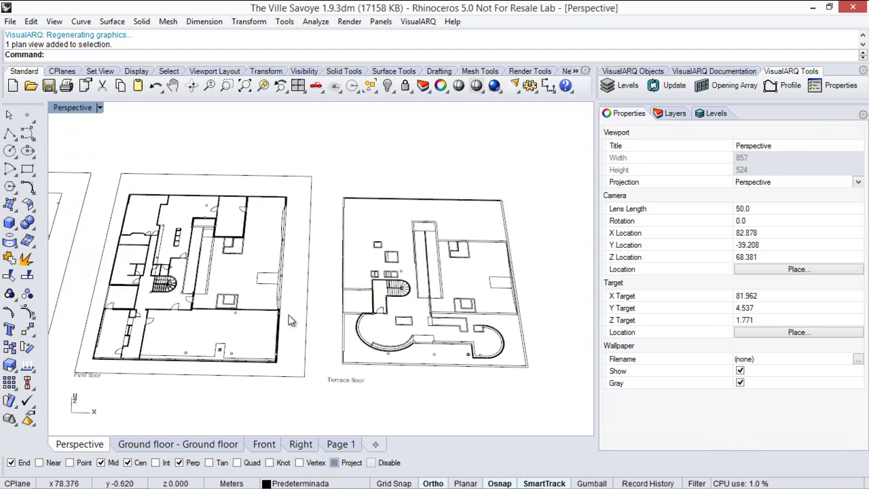
{"action": "right_click_drag", "start_coordinate": [269, 321], "coordinate": [367, 318], "text": "shift"}
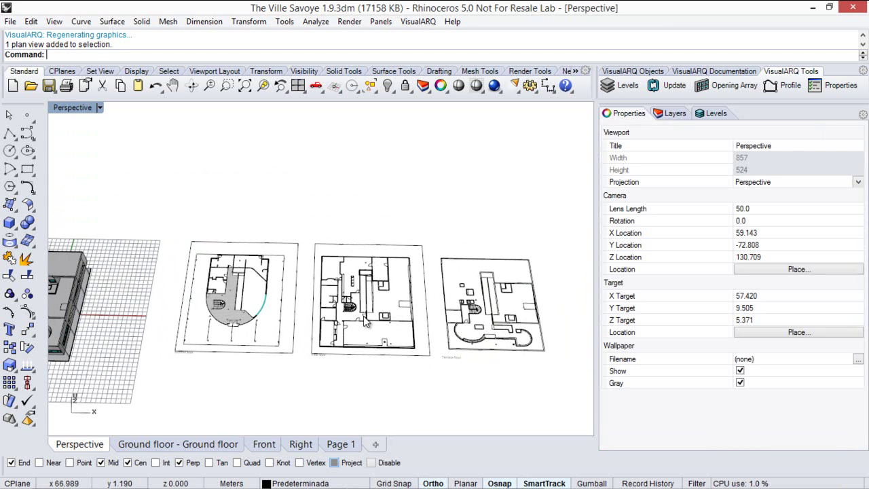
{"action": "left_click", "coordinate": [336, 283]}
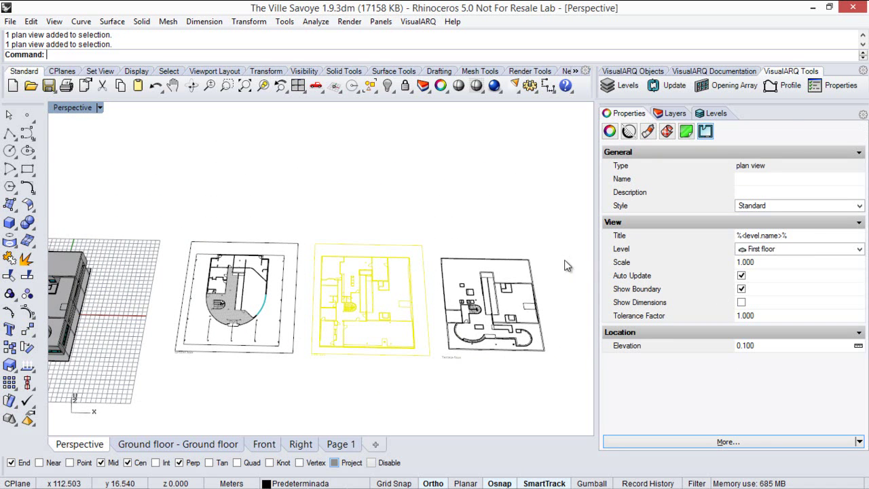
{"action": "left_click", "coordinate": [418, 225]}
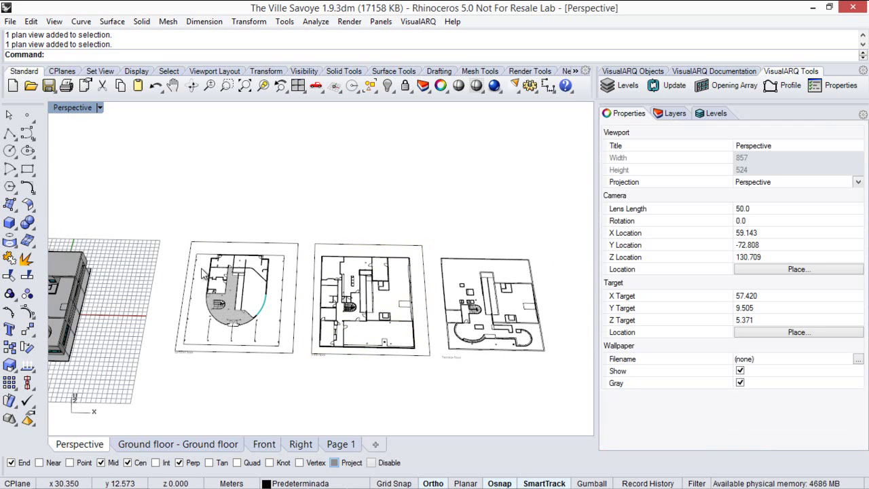
{"action": "key", "text": "ctrl+Left"}
{"action": "scroll", "coordinate": [190, 279], "scroll_direction": "up", "scroll_amount": 5}
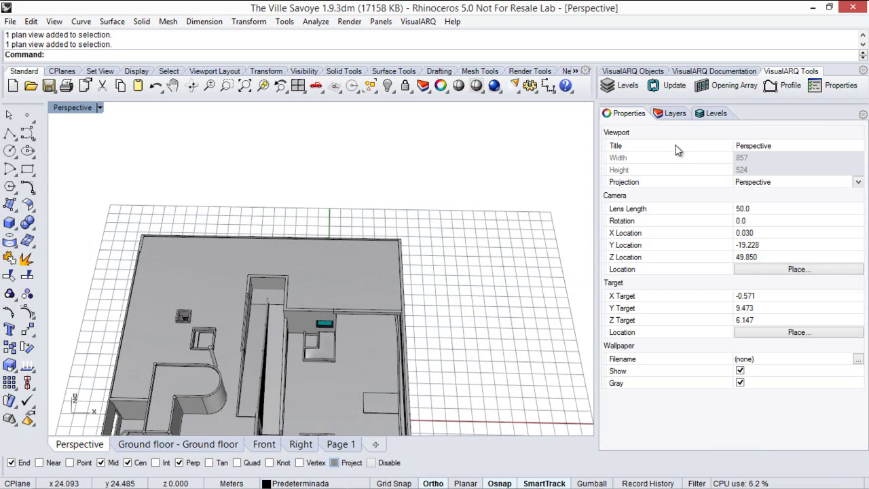
Make Terrace the current level and draw a box on the villa's terrace with object snap off.
{"action": "left_click", "coordinate": [714, 114]}
{"action": "left_click", "coordinate": [700, 170]}
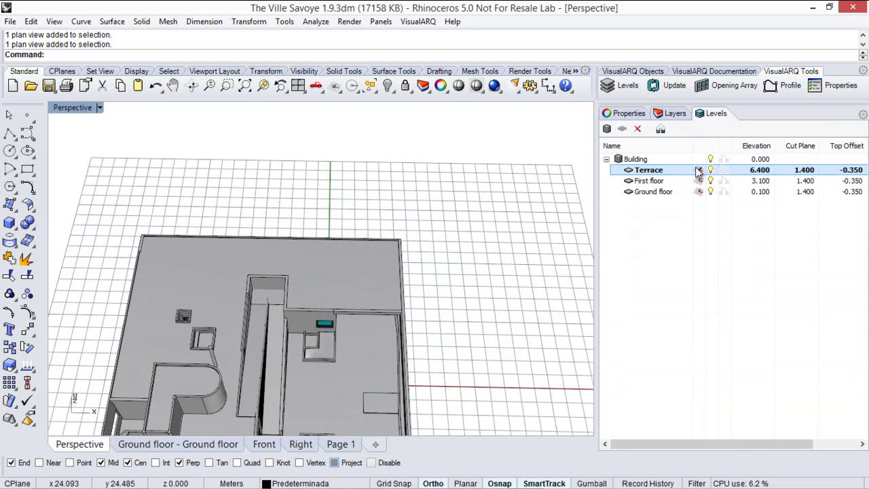
{"action": "left_click", "coordinate": [9, 222]}
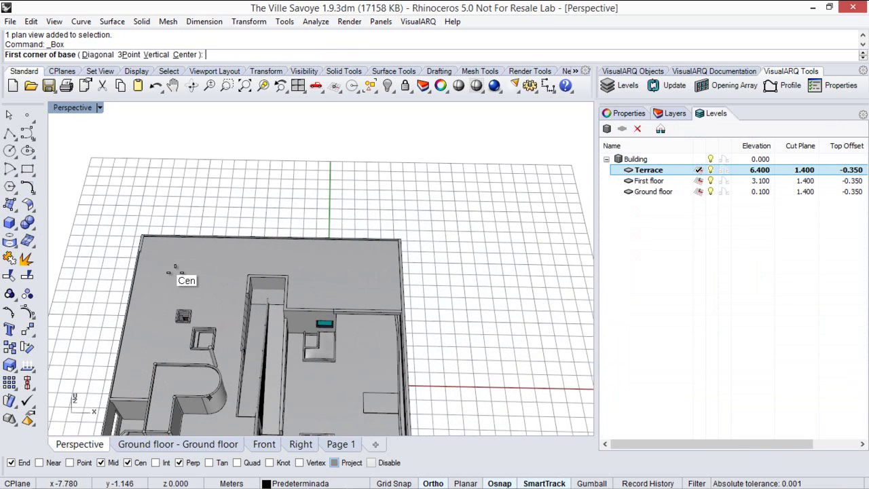
{"action": "left_click", "coordinate": [371, 463]}
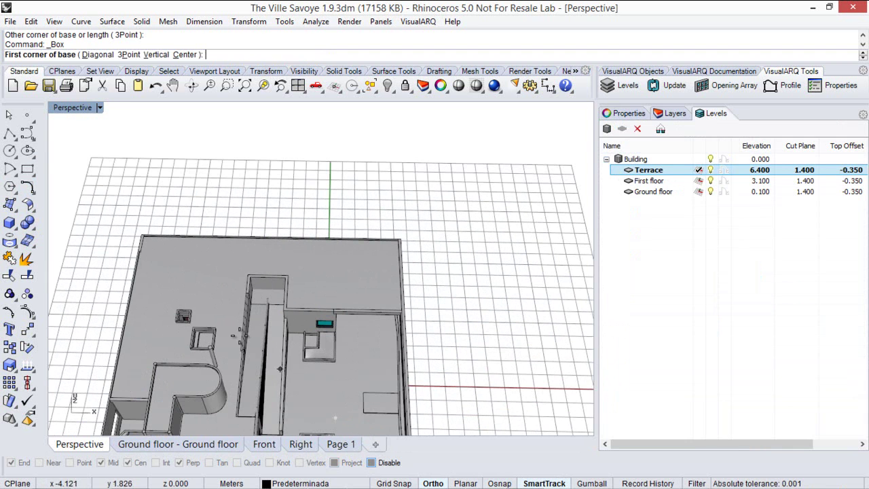
{"action": "left_click", "coordinate": [177, 265]}
{"action": "left_click", "coordinate": [210, 292]}
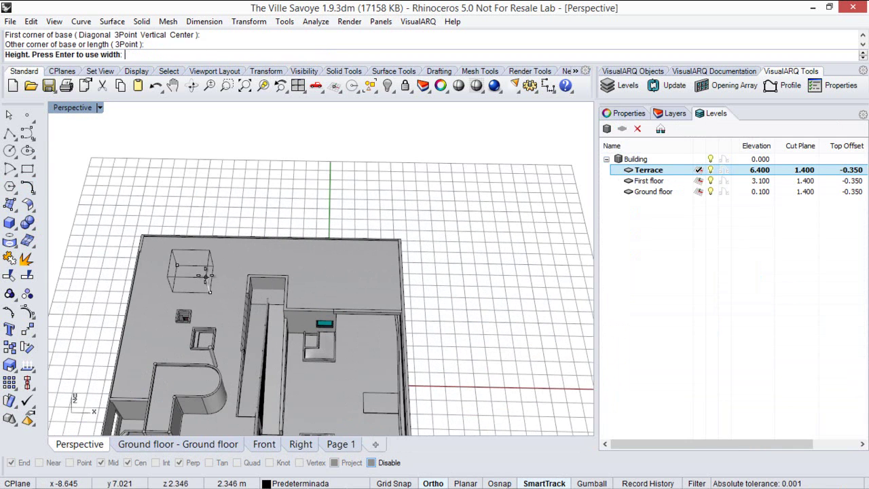
{"action": "left_click", "coordinate": [205, 276]}
Zoom out to the plan sheets and select the terrace plan view.
{"action": "scroll", "coordinate": [201, 273], "scroll_direction": "down", "scroll_amount": 3}
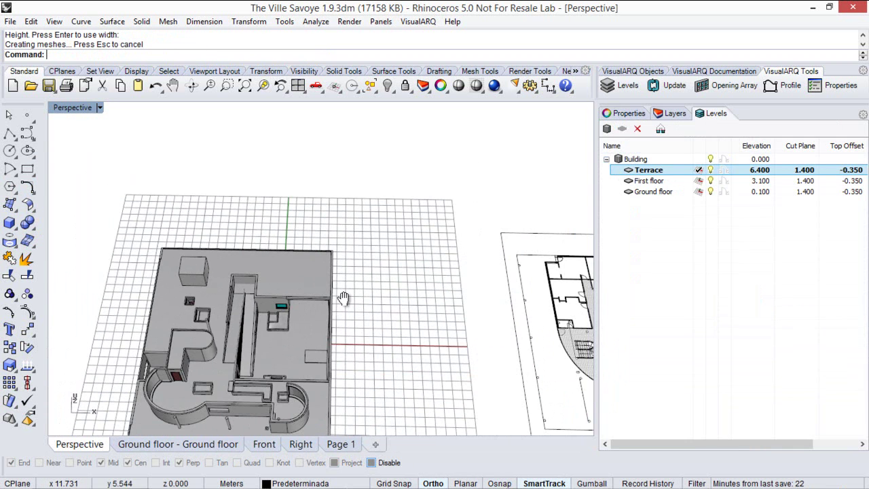
{"action": "right_click_drag", "start_coordinate": [388, 301], "coordinate": [229, 292], "text": "shift"}
{"action": "scroll", "coordinate": [229, 291], "scroll_direction": "down", "scroll_amount": 3}
{"action": "right_click_drag", "start_coordinate": [418, 312], "coordinate": [345, 304], "text": "shift"}
{"action": "scroll", "coordinate": [345, 304], "scroll_direction": "down", "scroll_amount": 2}
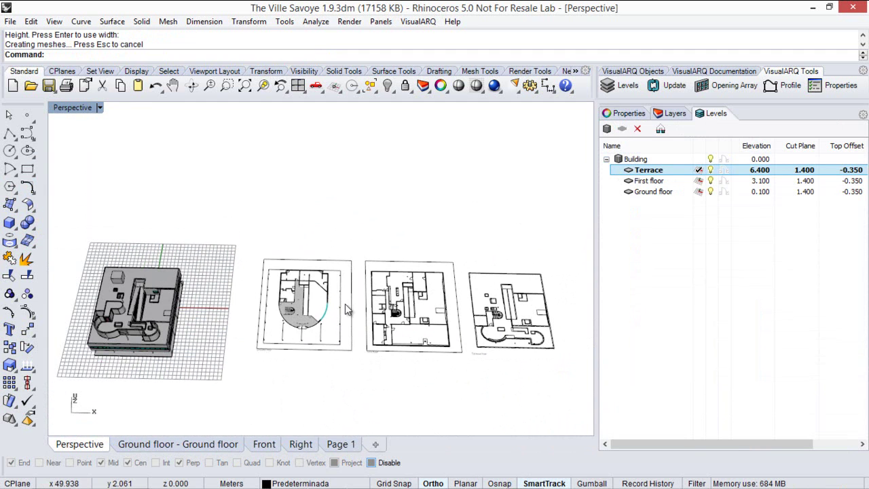
{"action": "left_click", "coordinate": [494, 325]}
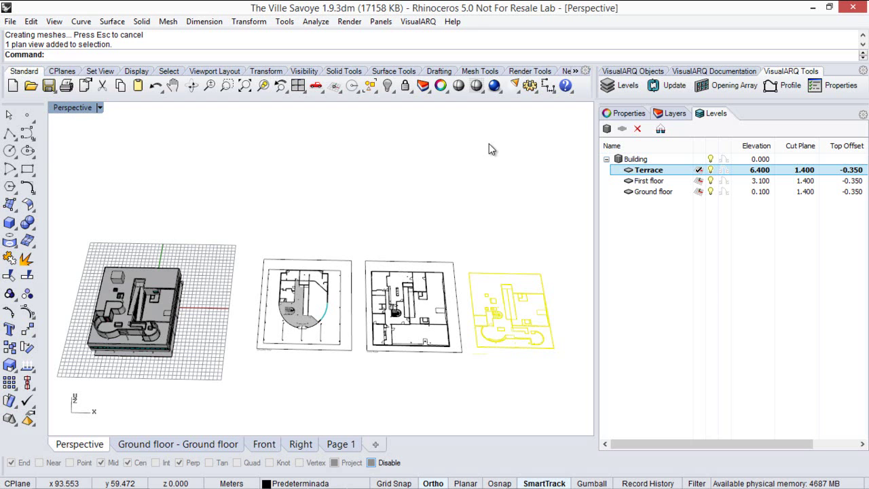
Run VisualARQ Update and zoom in to confirm the terrace plan now shows the box.
{"action": "left_click", "coordinate": [665, 93]}
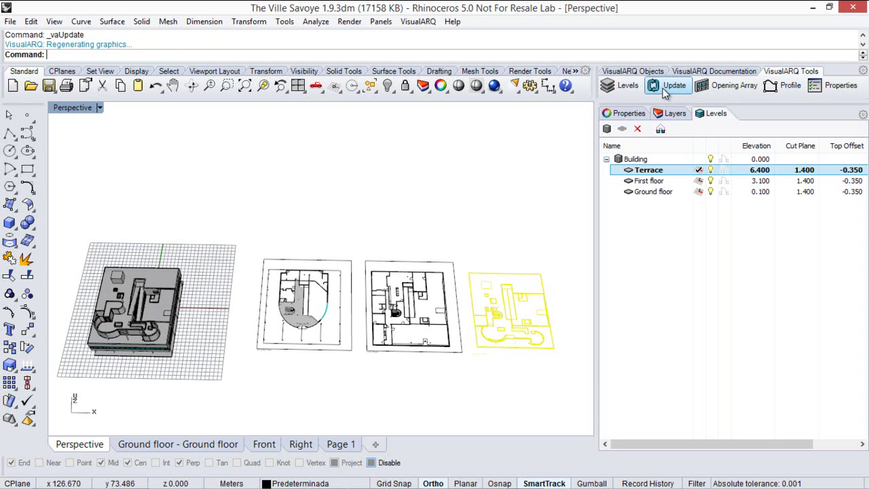
{"action": "left_click", "coordinate": [577, 220]}
{"action": "scroll", "coordinate": [549, 286], "scroll_direction": "up", "scroll_amount": 3}
{"action": "scroll", "coordinate": [549, 287], "scroll_direction": "up", "scroll_amount": 5}
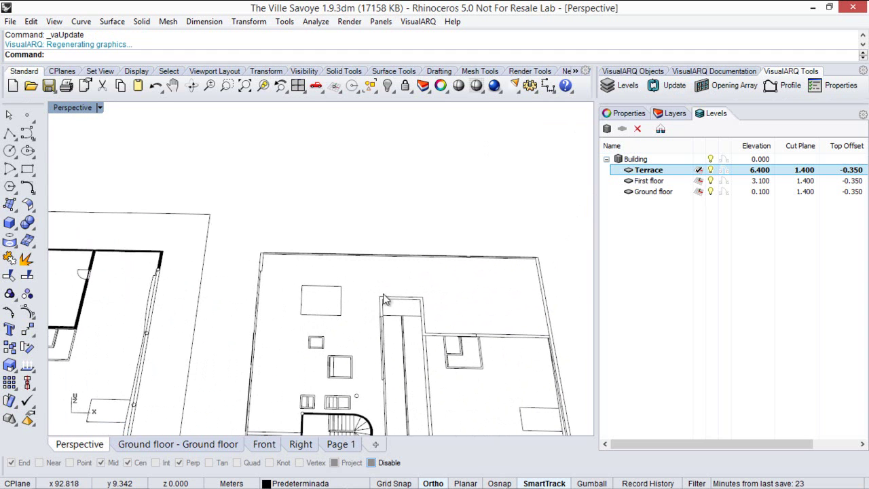
{"action": "scroll", "coordinate": [413, 286], "scroll_direction": "down", "scroll_amount": 10}
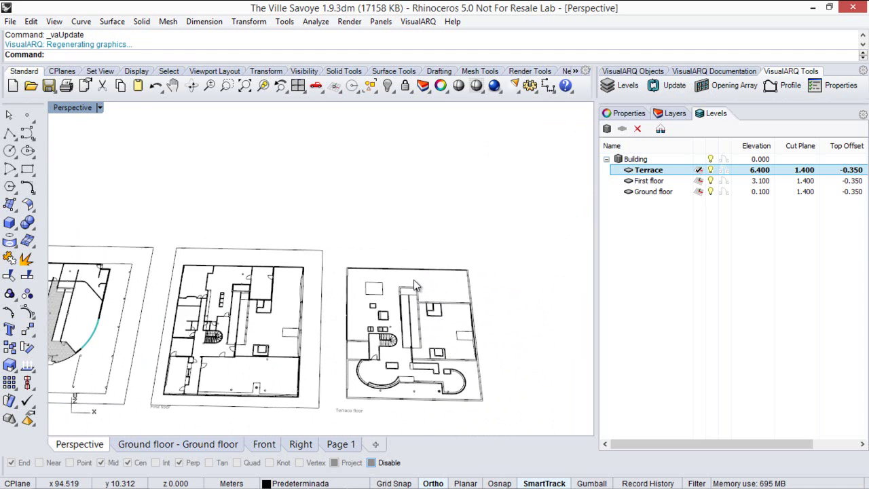
{"action": "right_click_drag", "start_coordinate": [354, 292], "coordinate": [381, 309], "text": "shift"}
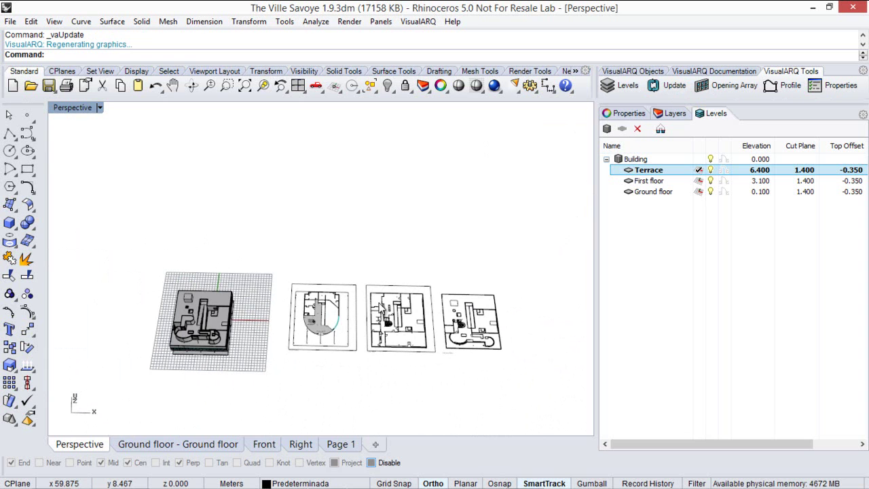
{"action": "scroll", "coordinate": [182, 352], "scroll_direction": "up", "scroll_amount": 3}
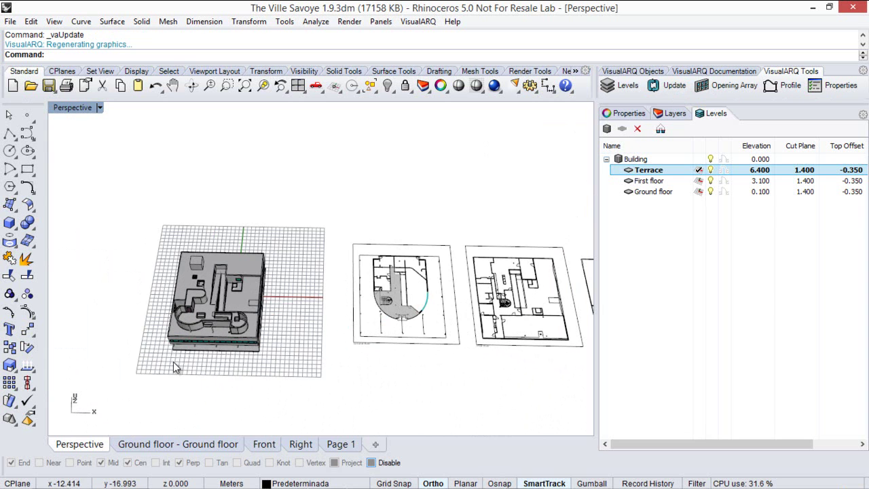
{"action": "scroll", "coordinate": [357, 275], "scroll_direction": "up", "scroll_amount": 3}
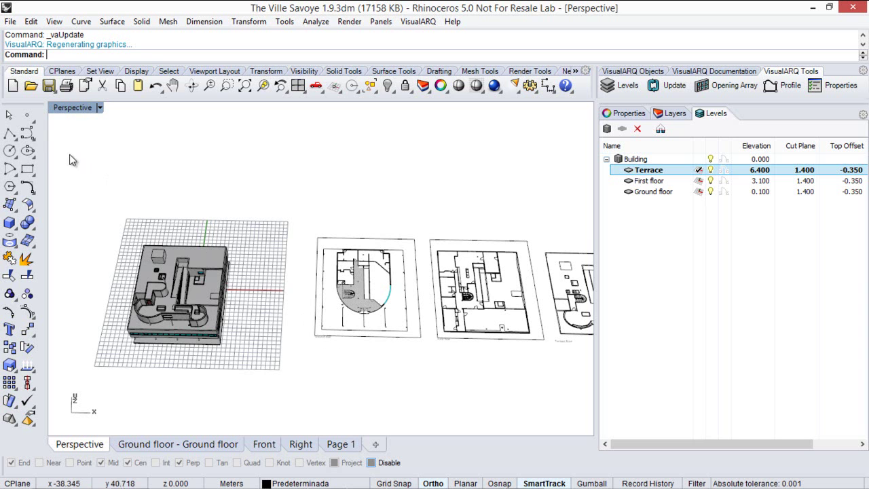
Draw a closed four-point curve around the building's lower-left corner on the Ground floor level.
{"action": "left_click", "coordinate": [27, 134]}
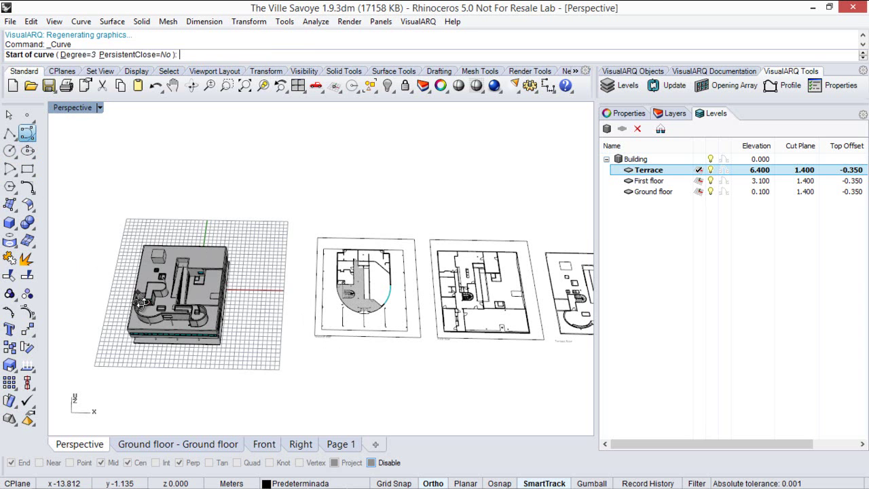
{"action": "right_click_drag", "start_coordinate": [135, 289], "coordinate": [136, 450]}
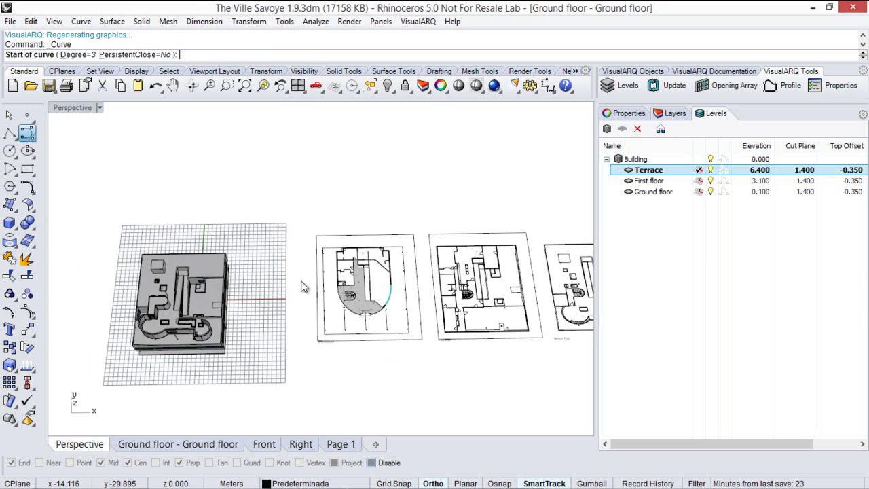
{"action": "scroll", "coordinate": [301, 277], "scroll_direction": "down", "scroll_amount": 10}
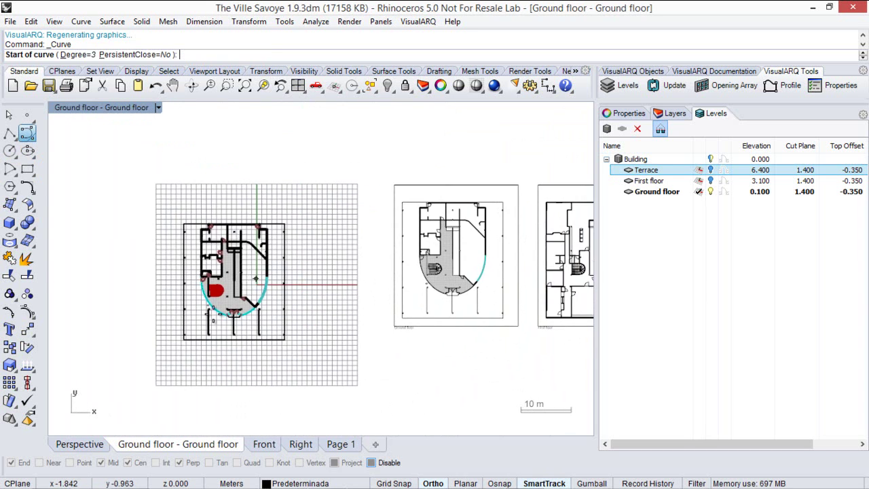
{"action": "scroll", "coordinate": [180, 343], "scroll_direction": "up", "scroll_amount": 2}
{"action": "left_click", "coordinate": [199, 309]}
{"action": "left_click", "coordinate": [161, 309]}
{"action": "left_click", "coordinate": [161, 358]}
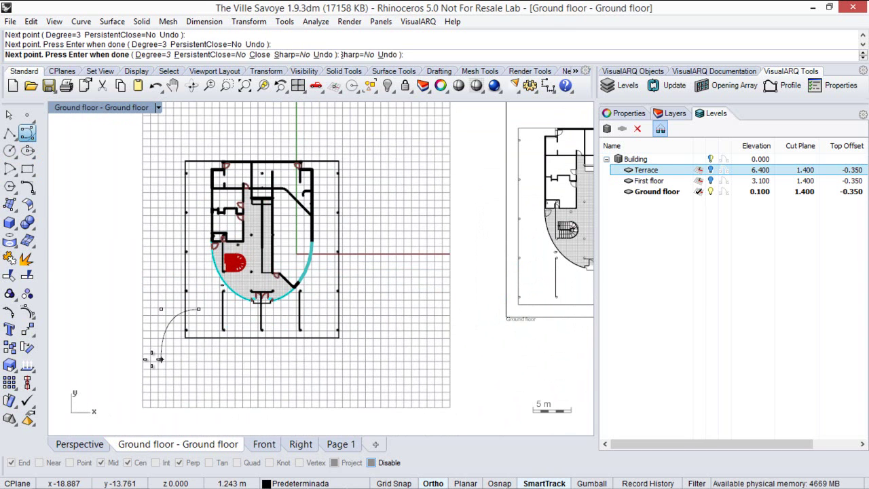
{"action": "left_click", "coordinate": [198, 358]}
{"action": "left_click", "coordinate": [198, 309]}
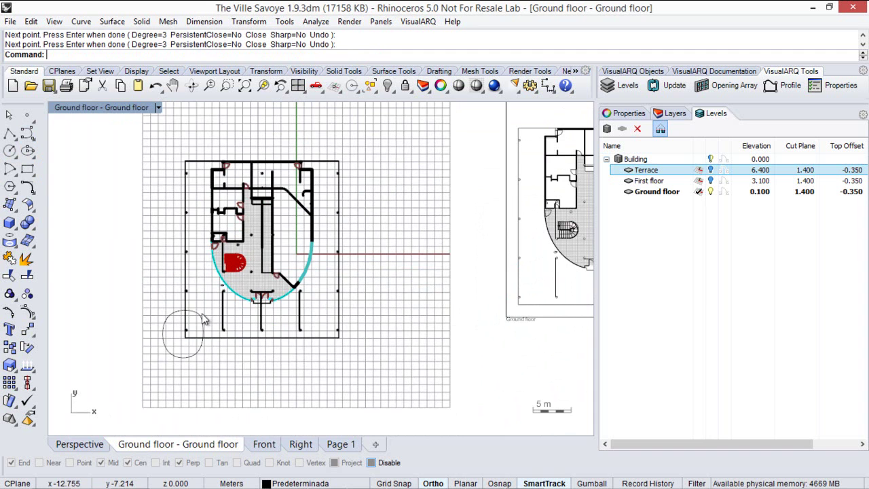
{"action": "scroll", "coordinate": [337, 281], "scroll_direction": "down", "scroll_amount": 2}
{"action": "right_click_drag", "start_coordinate": [344, 303], "coordinate": [322, 271]}
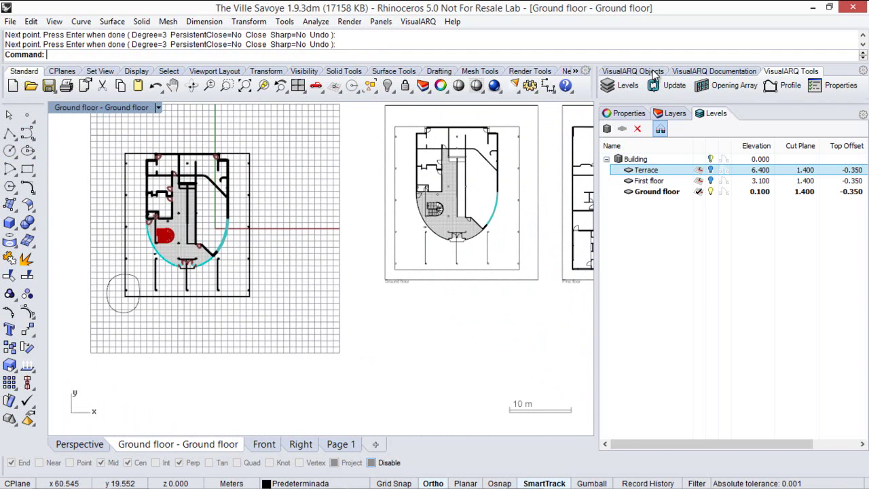
{"action": "left_click", "coordinate": [679, 71]}
Create a Standard-style First floor plan view bounded by the closed curve, placed below the plan sheets.
{"action": "left_click", "coordinate": [732, 86]}
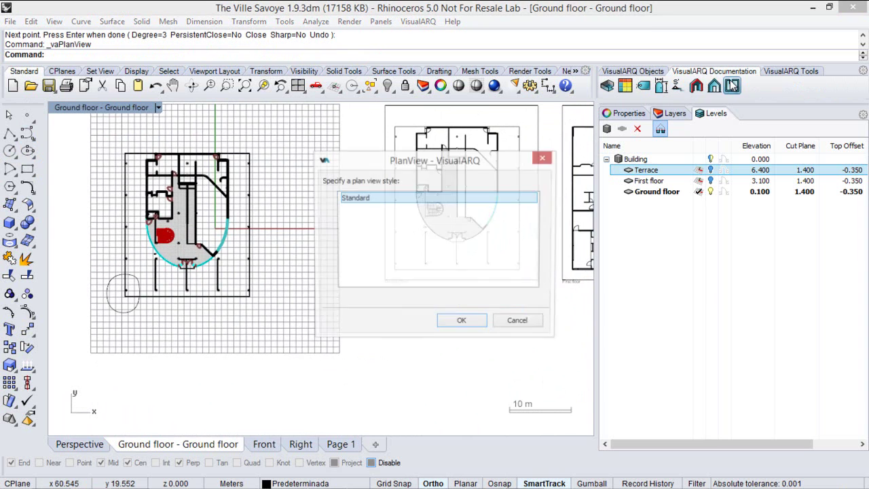
{"action": "left_click", "coordinate": [462, 323]}
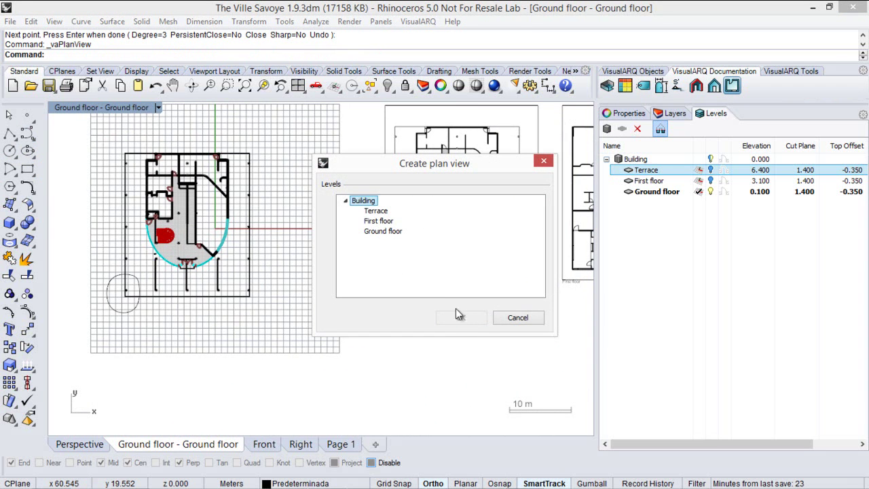
{"action": "left_click", "coordinate": [380, 222]}
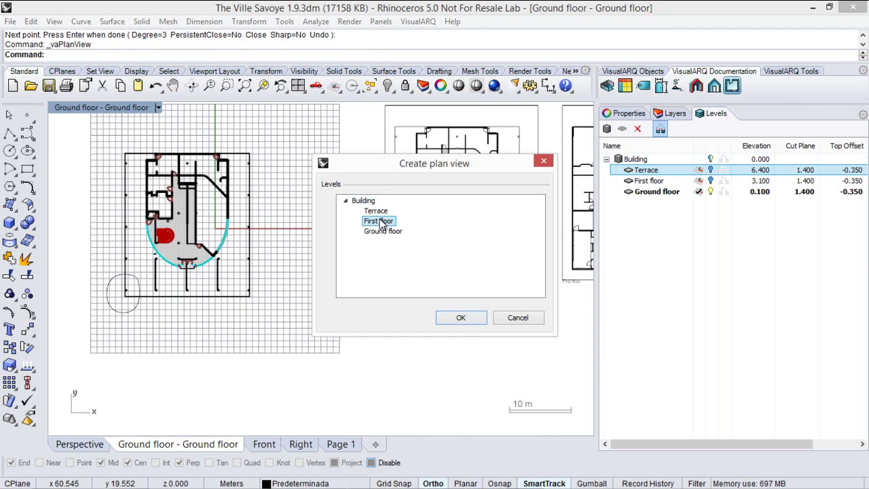
{"action": "left_click", "coordinate": [461, 319]}
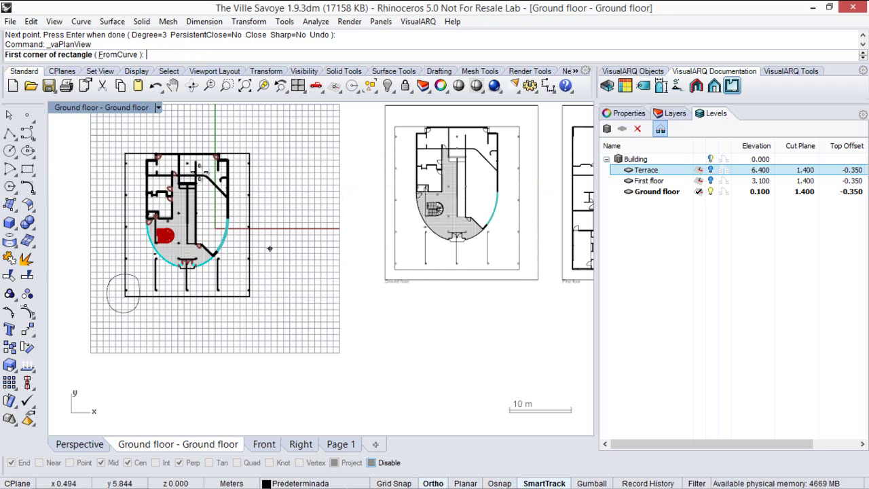
{"action": "left_click", "coordinate": [114, 55]}
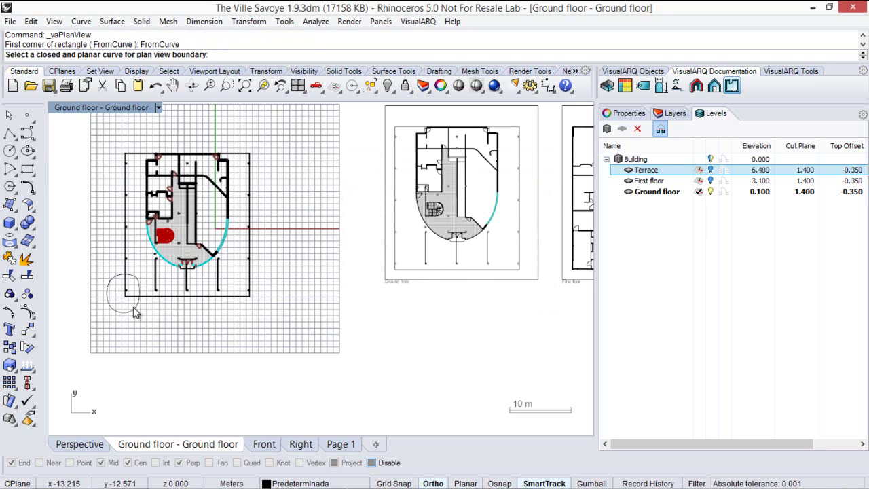
{"action": "left_click", "coordinate": [134, 308]}
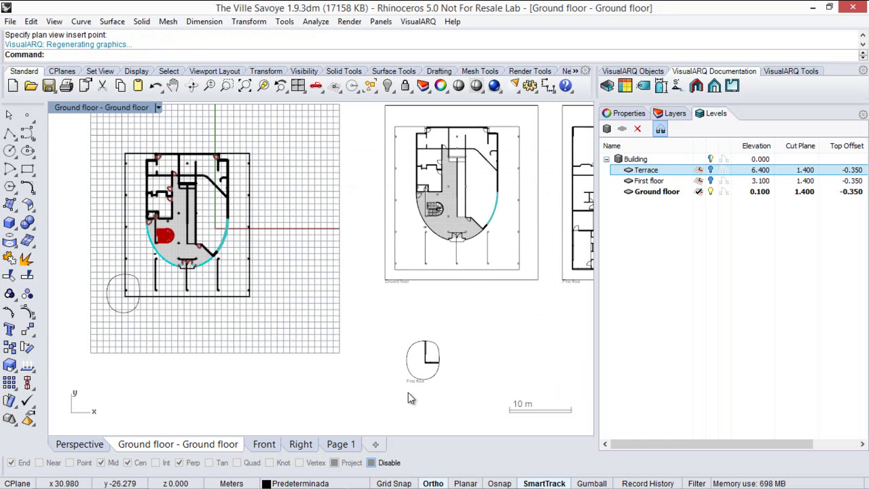
{"action": "left_click", "coordinate": [430, 354]}
{"action": "scroll", "coordinate": [420, 331], "scroll_direction": "up", "scroll_amount": 3}
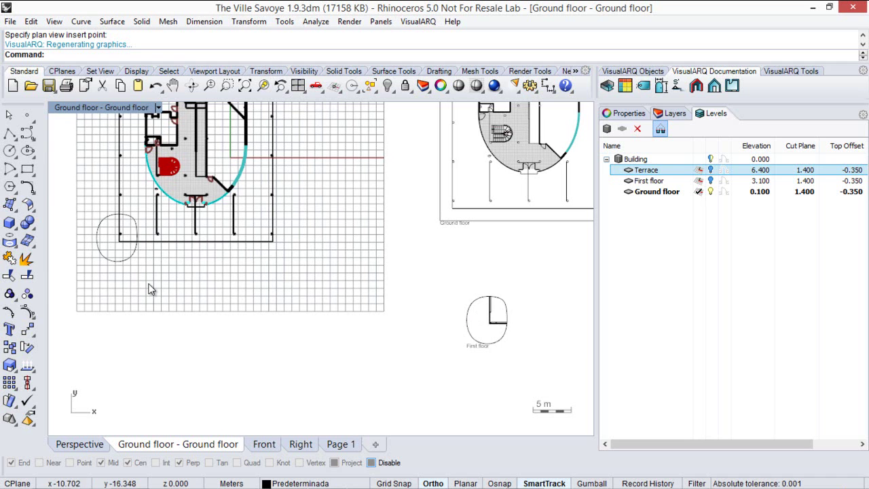
Change the new First floor plan view's scale from 1.000 to 2 in Properties.
{"action": "left_click", "coordinate": [506, 317]}
{"action": "right_click_drag", "start_coordinate": [514, 292], "coordinate": [417, 292]}
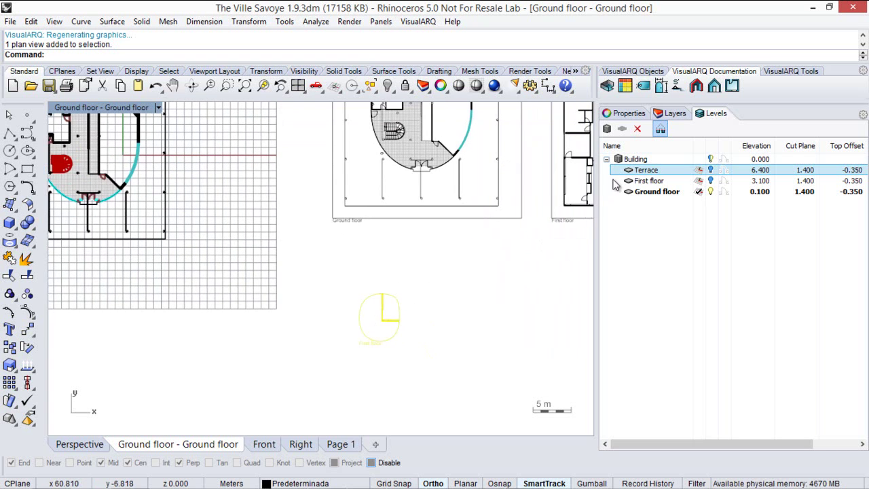
{"action": "left_click", "coordinate": [630, 113]}
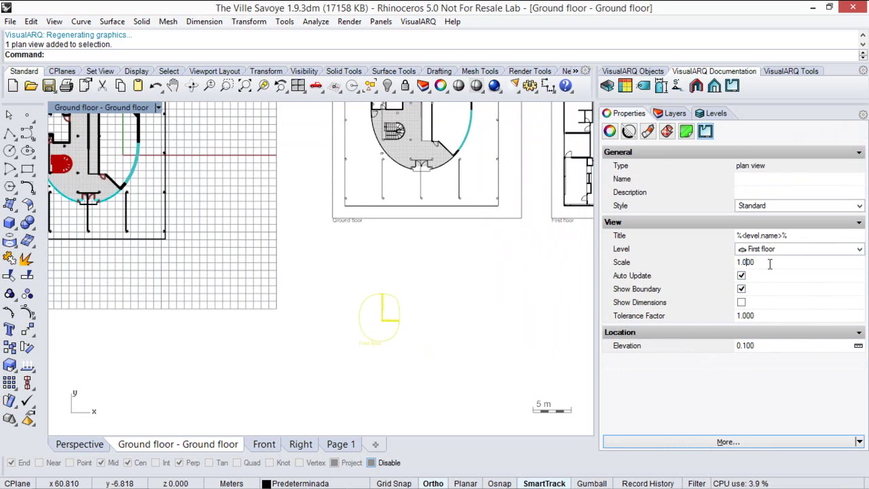
{"action": "key", "text": "Return"}
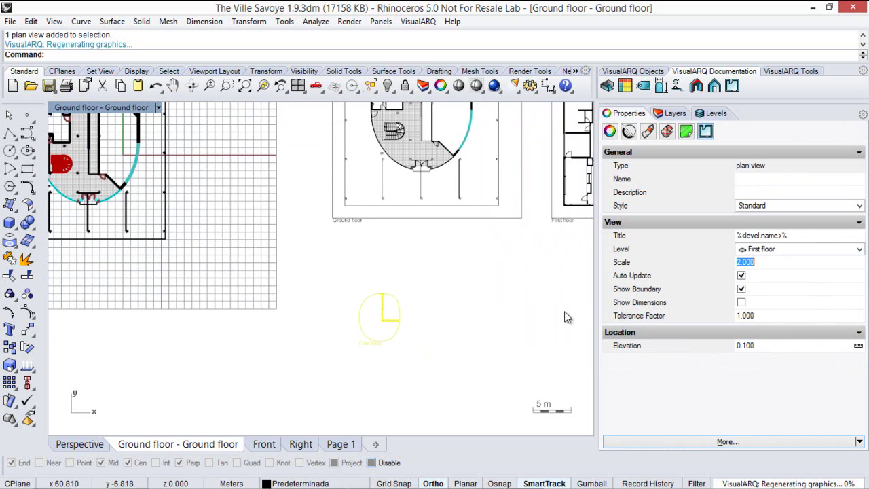